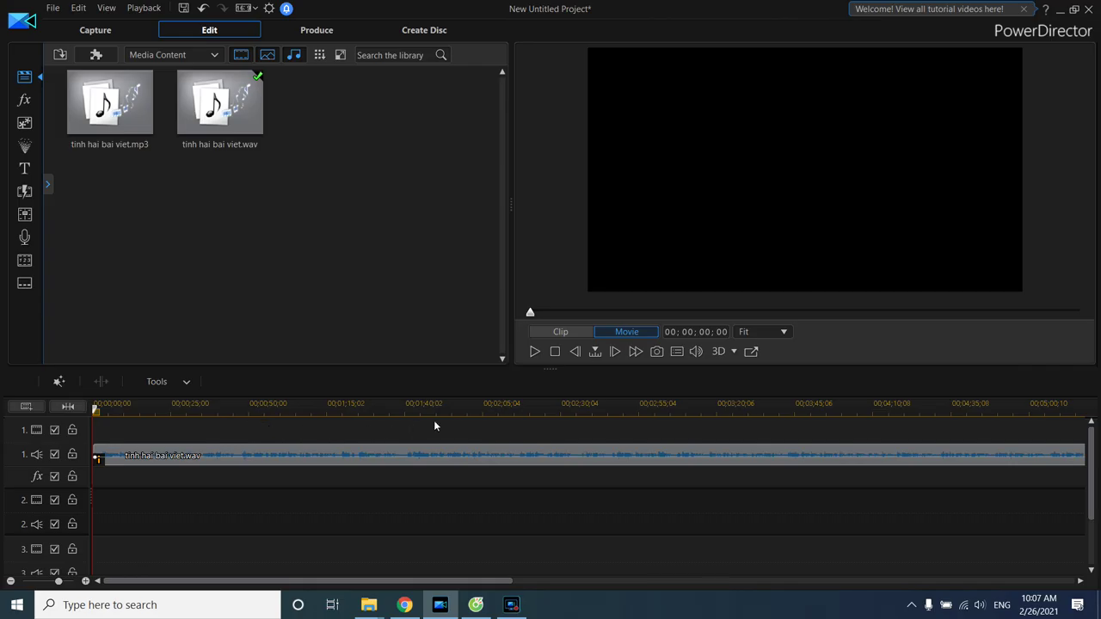
# Play the opening seconds of the tinh hai bai viet.wav track, then pause playback.
pyautogui.click(533, 353)
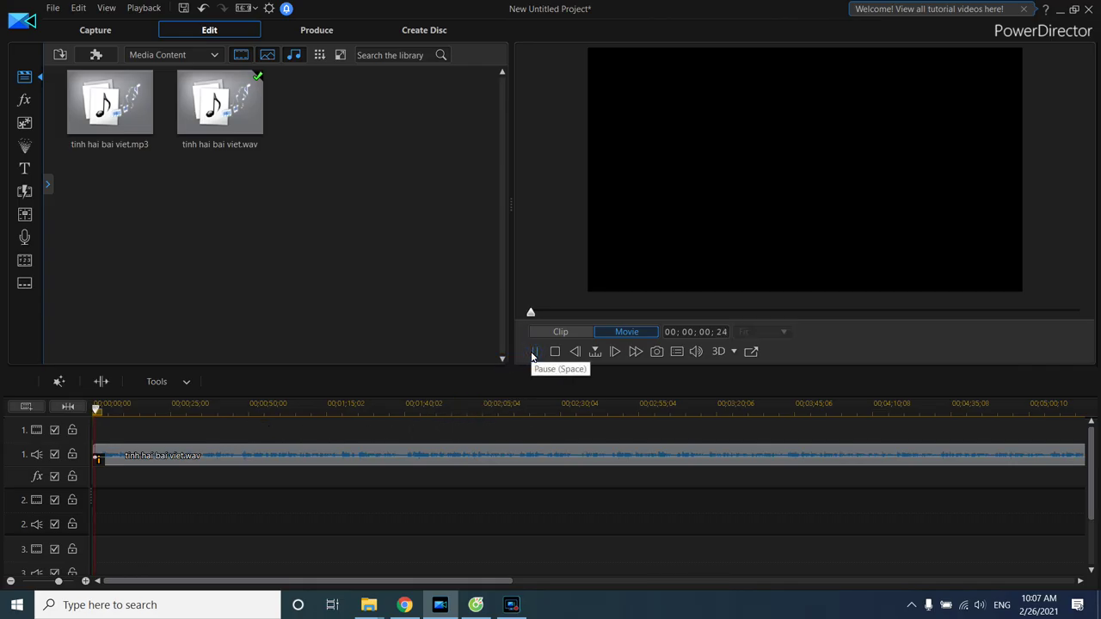
pyautogui.click(532, 353)
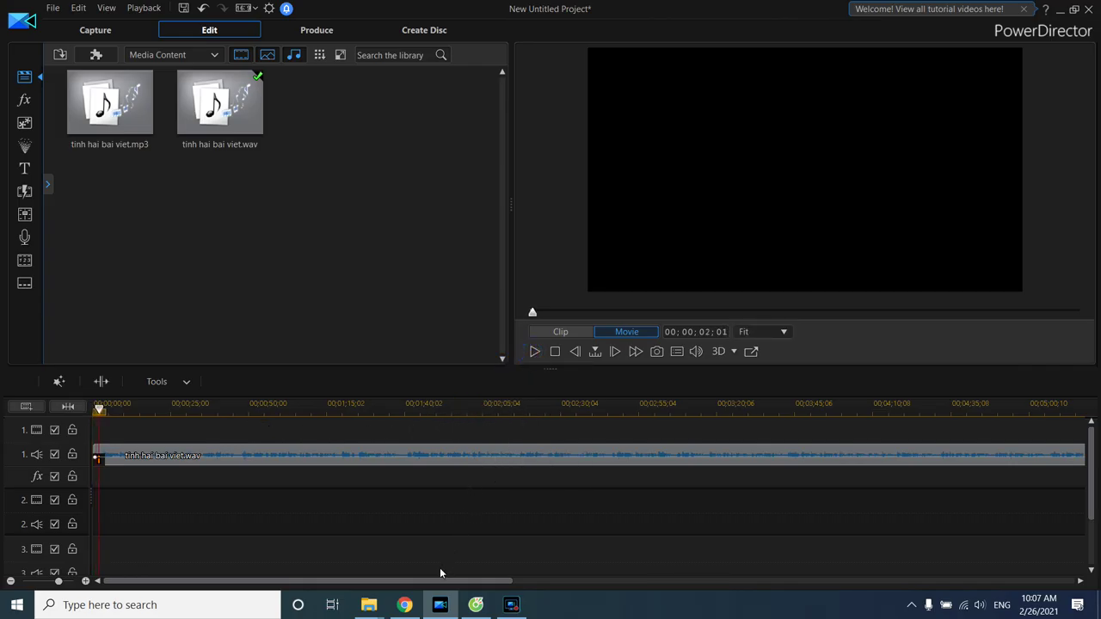
# Switch to Chrome and examine the "Chua Duc Vien Introduce" email, including its message details and the chua-duc-vien-intro.mp4 attachment.
pyautogui.click(415, 604)
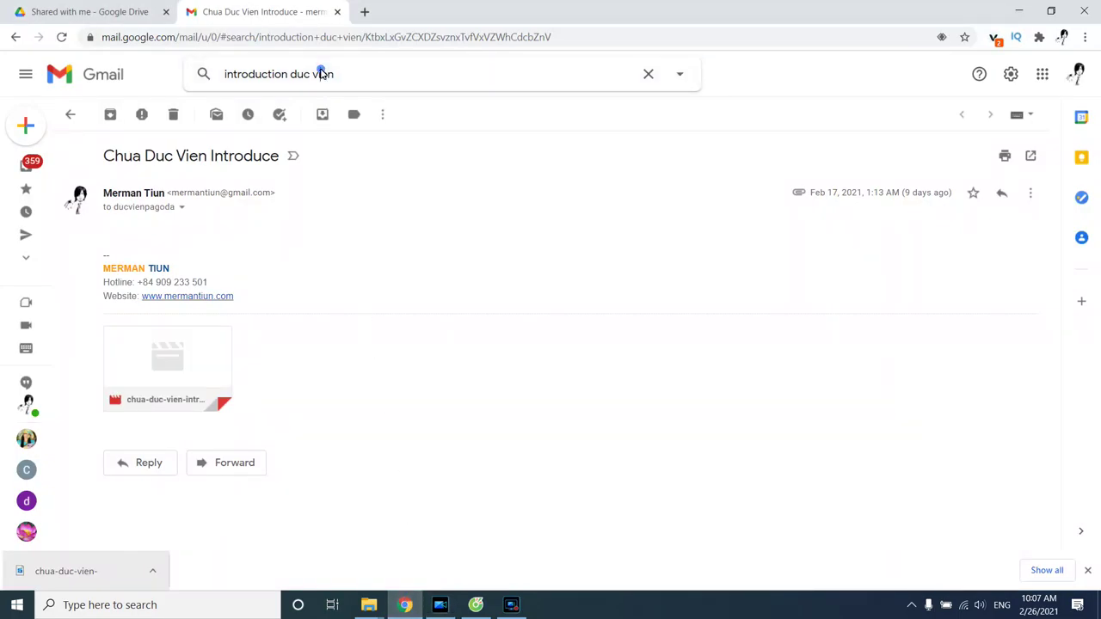
pyautogui.click(321, 74)
pyautogui.click(372, 293)
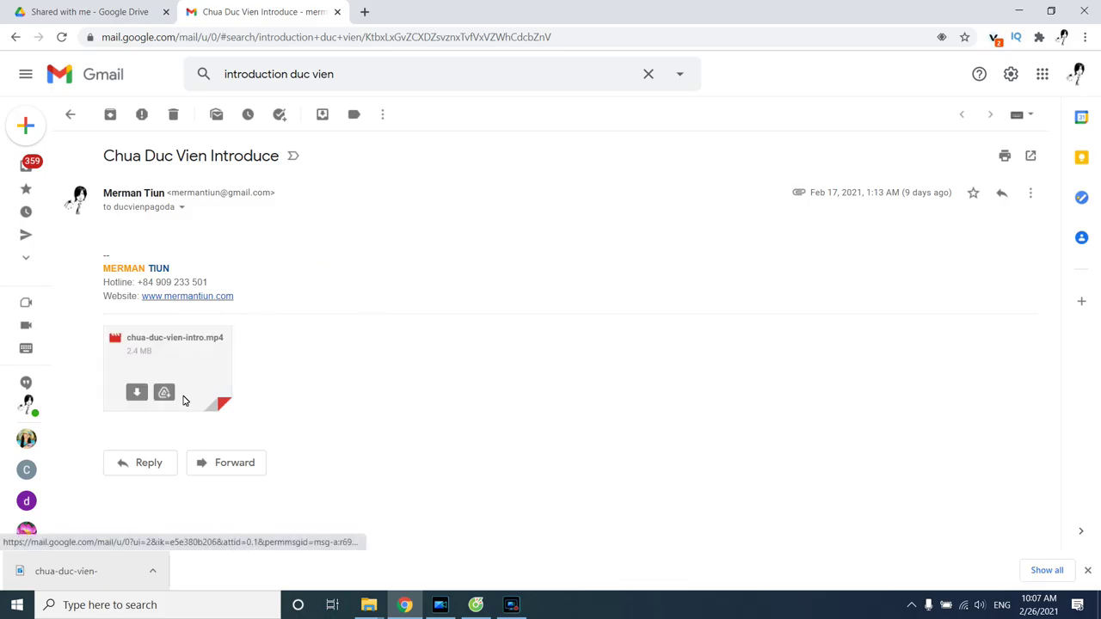
pyautogui.click(181, 209)
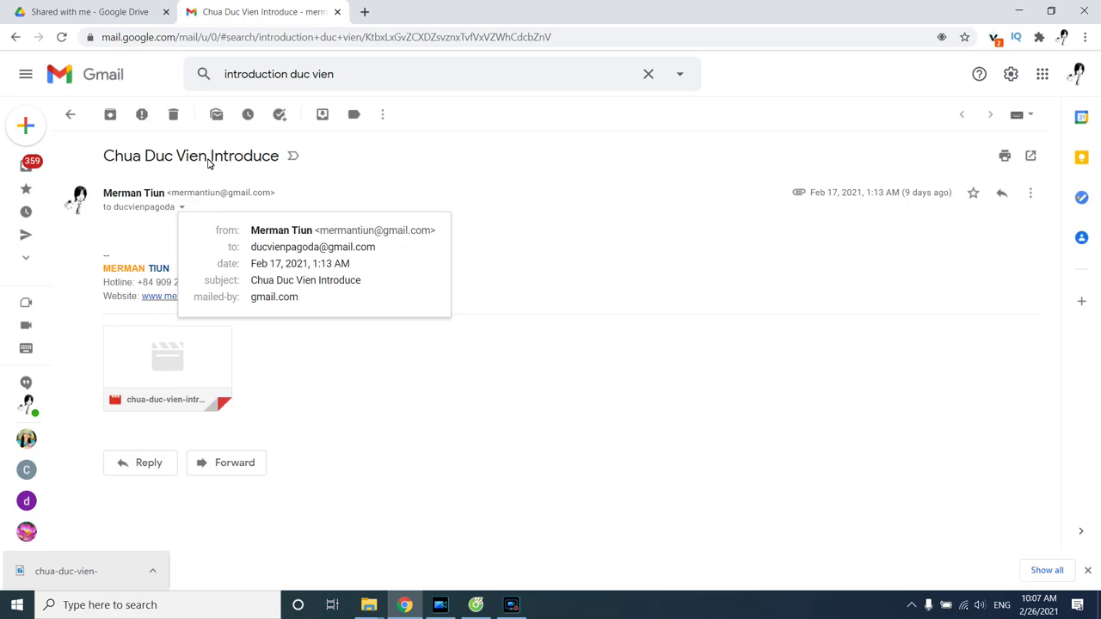
pyautogui.moveTo(247, 163); pyautogui.dragTo(253, 157)
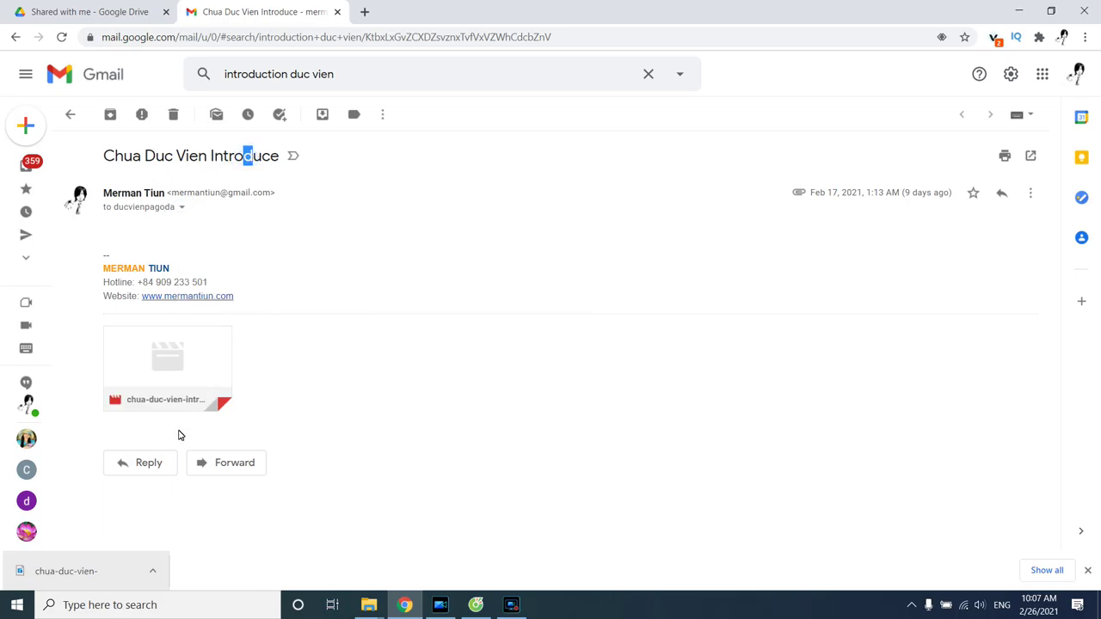
pyautogui.moveTo(177, 369)
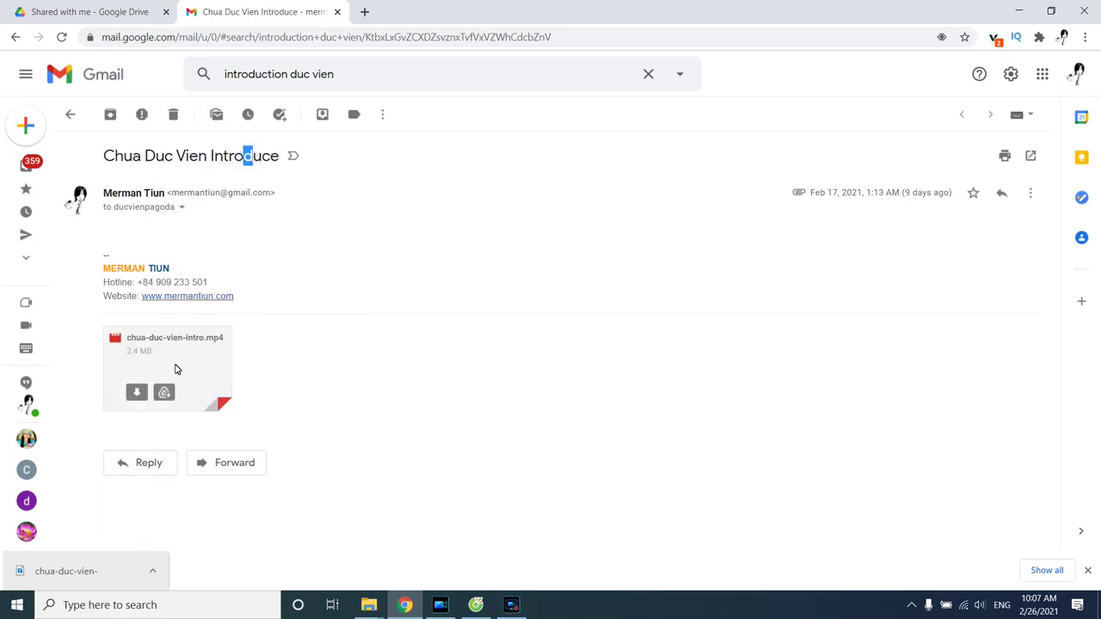
# Import the downloaded chua-duc-vien-intro.mp4 into PowerDirector's media library and place it at the start of track 2.
pyautogui.moveTo(89, 568); pyautogui.dragTo(416, 539)
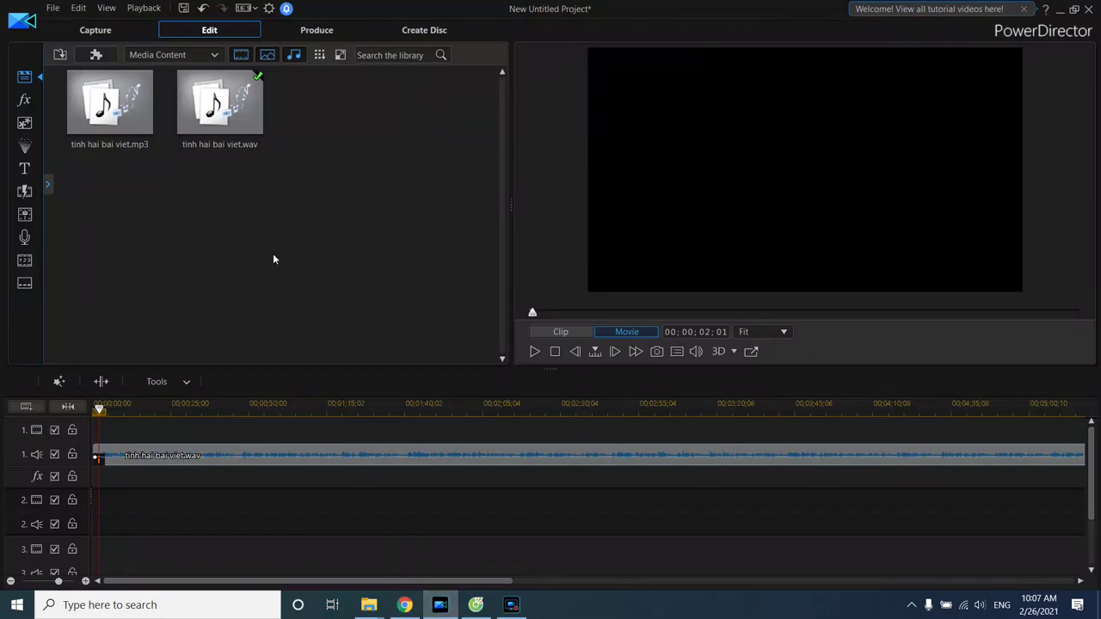
pyautogui.moveTo(274, 259); pyautogui.dragTo(272, 259)
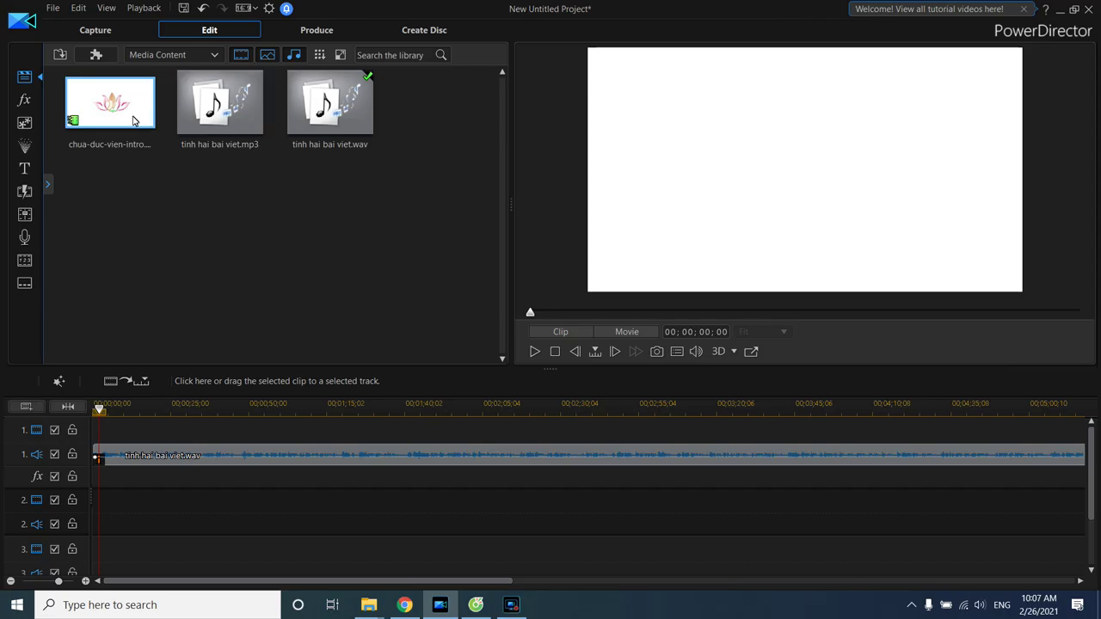
pyautogui.moveTo(131, 116)
pyautogui.mouseDown()
pyautogui.moveTo(162, 272)
pyautogui.moveTo(166, 380)
pyautogui.moveTo(126, 501)
pyautogui.moveTo(93, 528)
pyautogui.mouseUp()
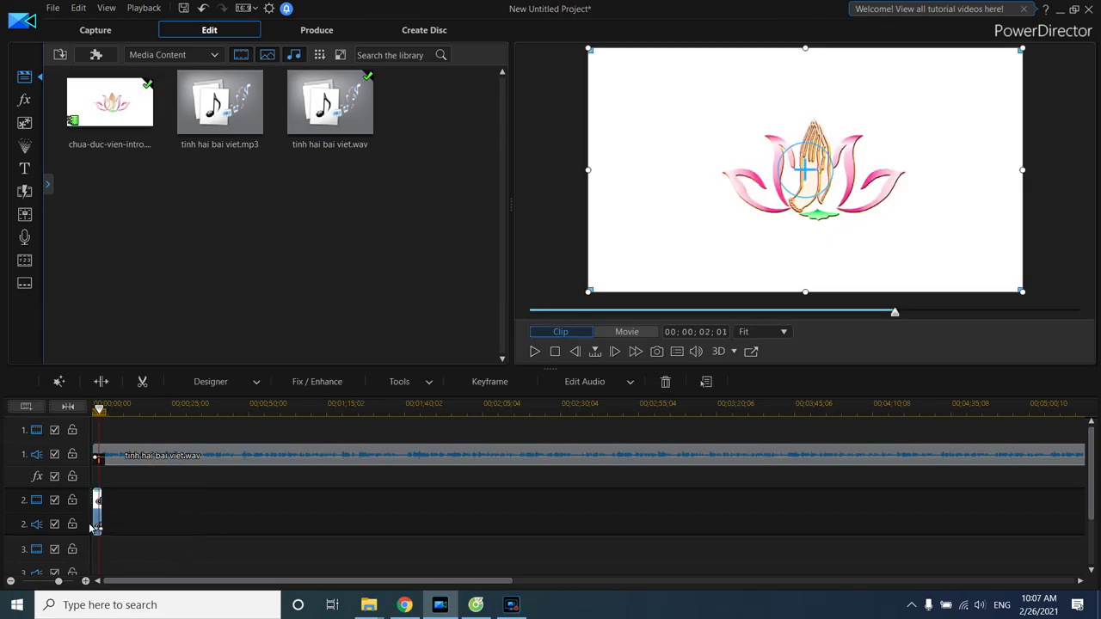
# Play the movie preview through the intro clip and pause it just after the clip ends.
pyautogui.click(545, 315)
pyautogui.click(535, 351)
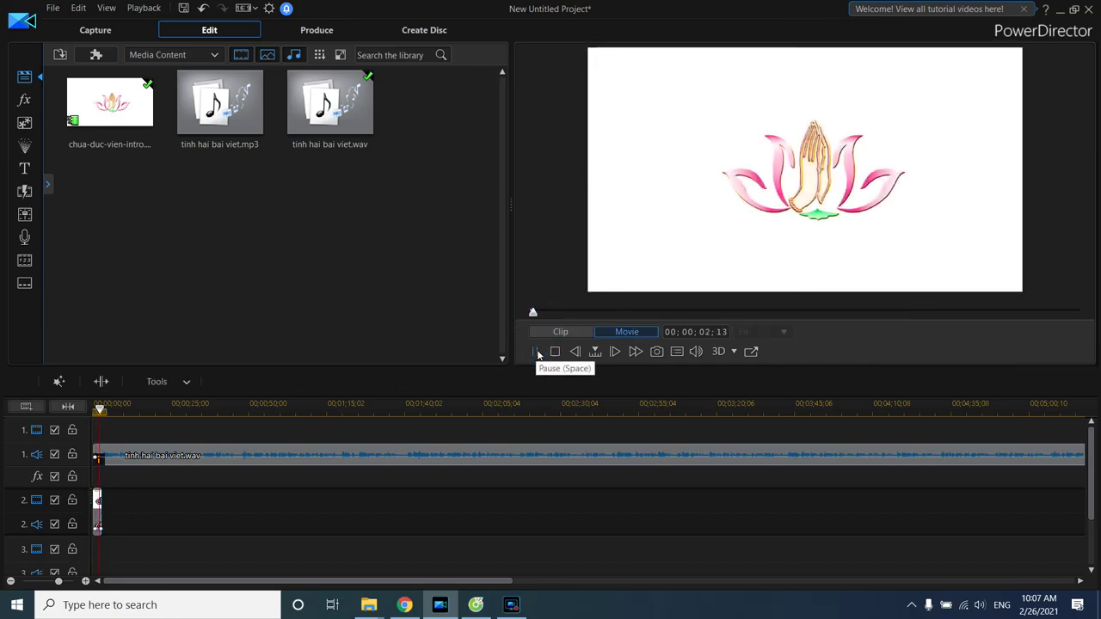
pyautogui.click(537, 353)
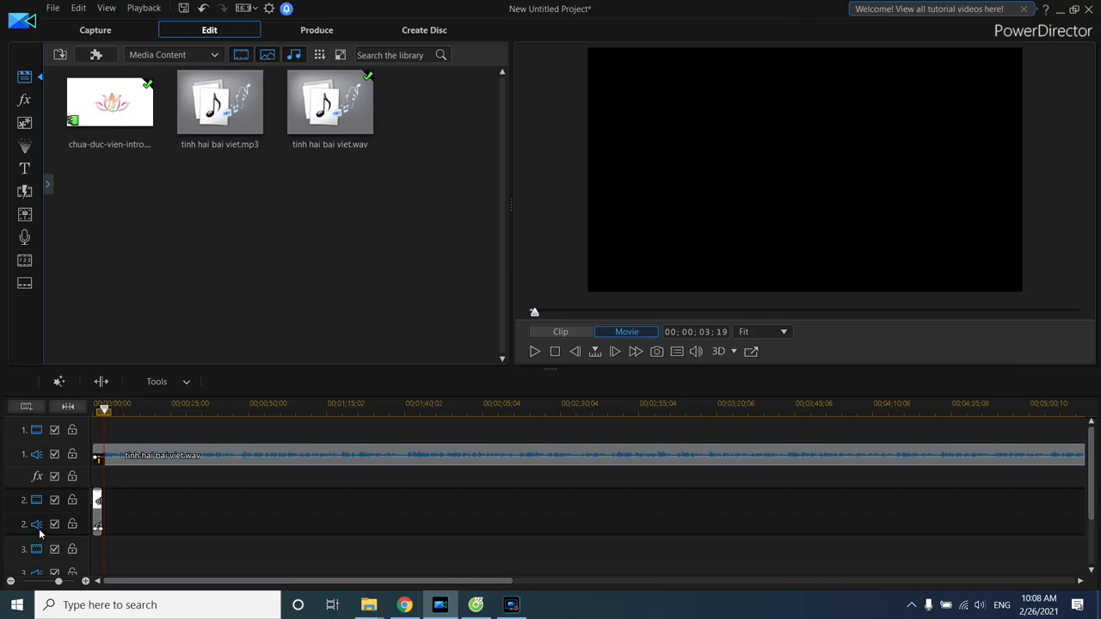
# Unlink the video and audio of the intro clip on track 2 and clear the selection.
pyautogui.click(98, 509)
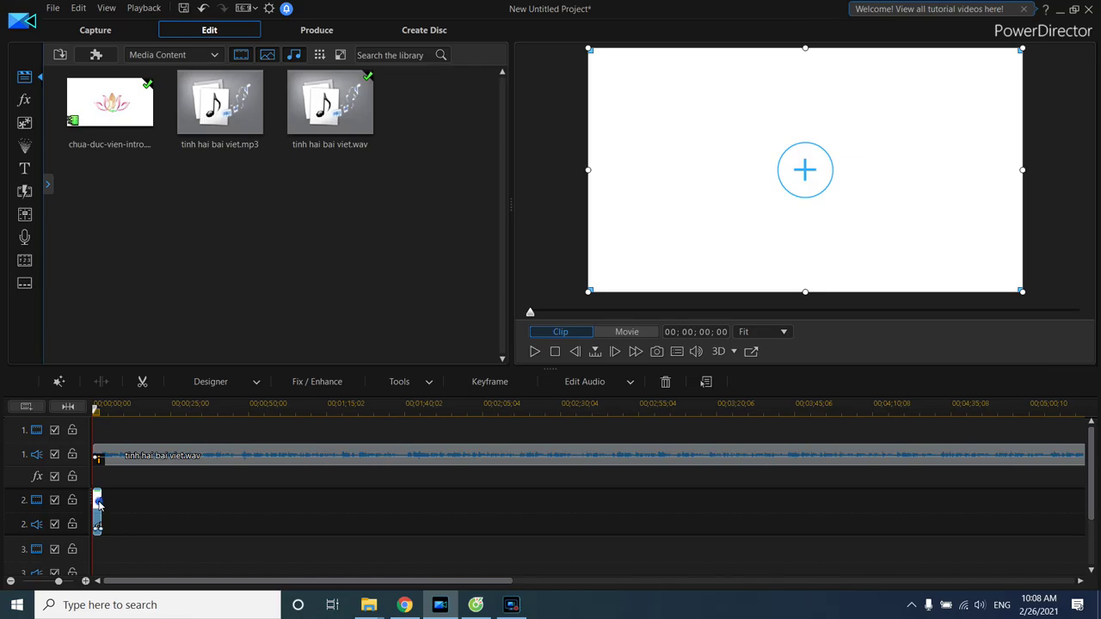
pyautogui.rightClick(97, 504)
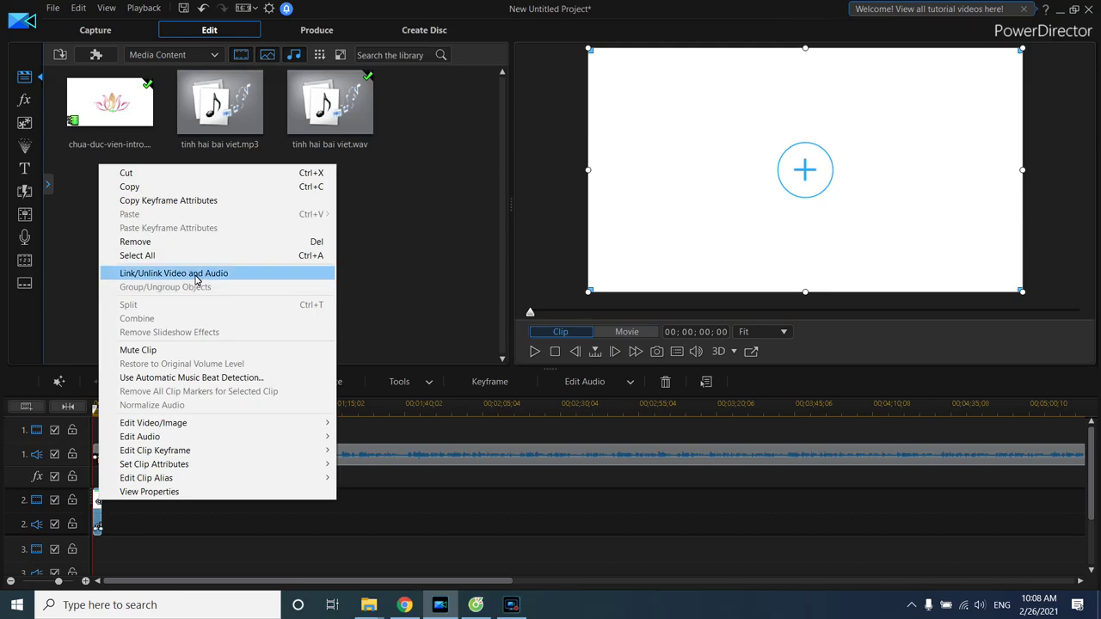
pyautogui.click(197, 276)
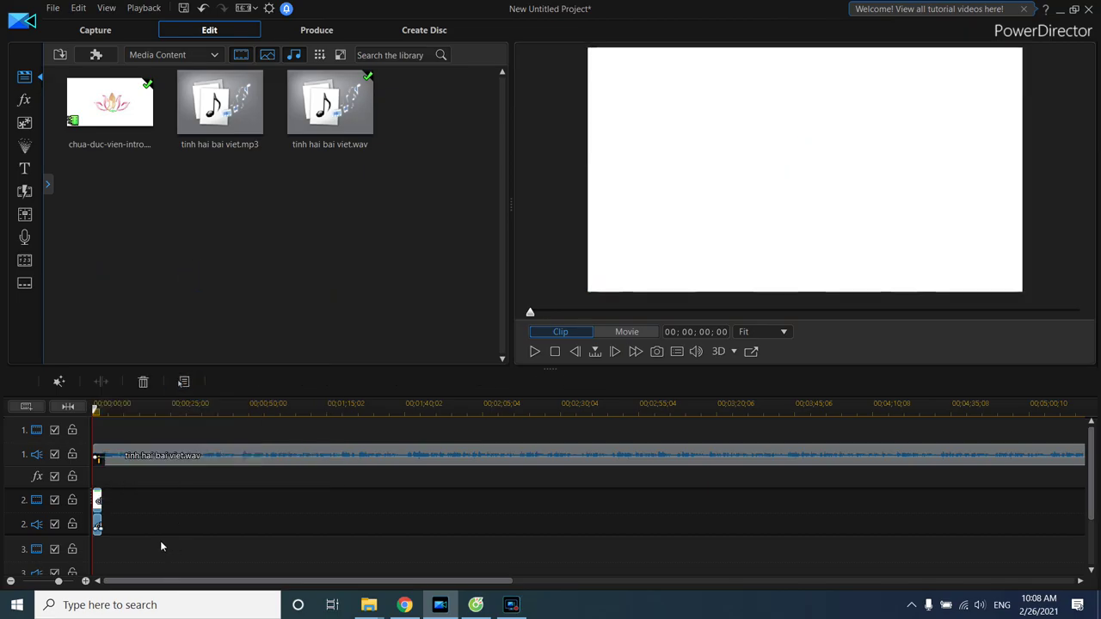
pyautogui.click(160, 521)
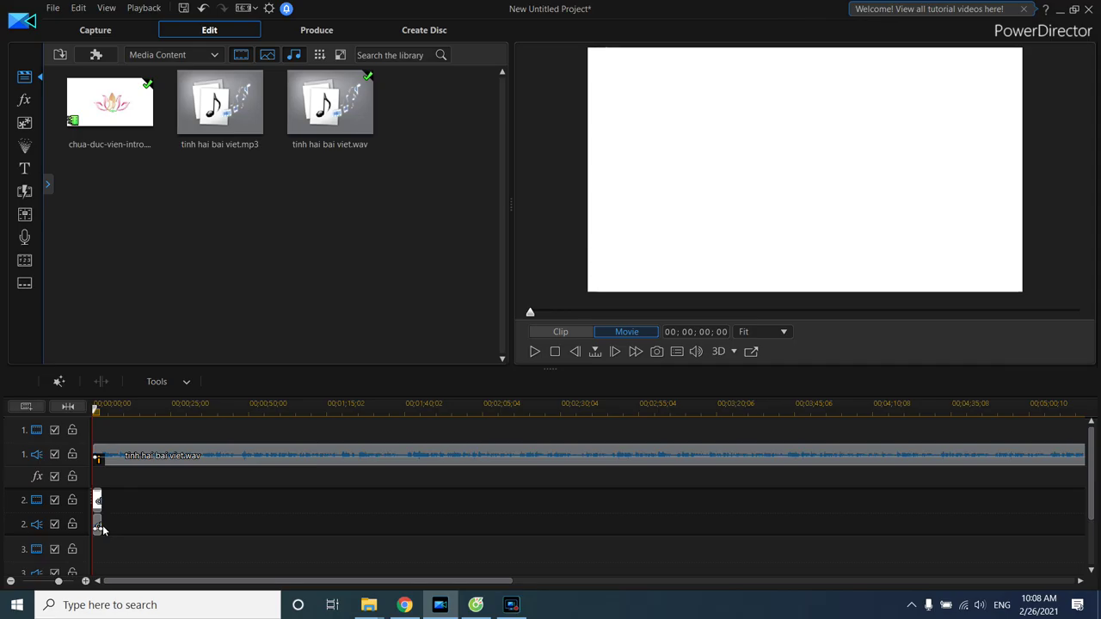
# Move the intro's video part to the start of video track 1 and delete its audio part from track 2.
pyautogui.click(98, 524)
pyautogui.click(98, 502)
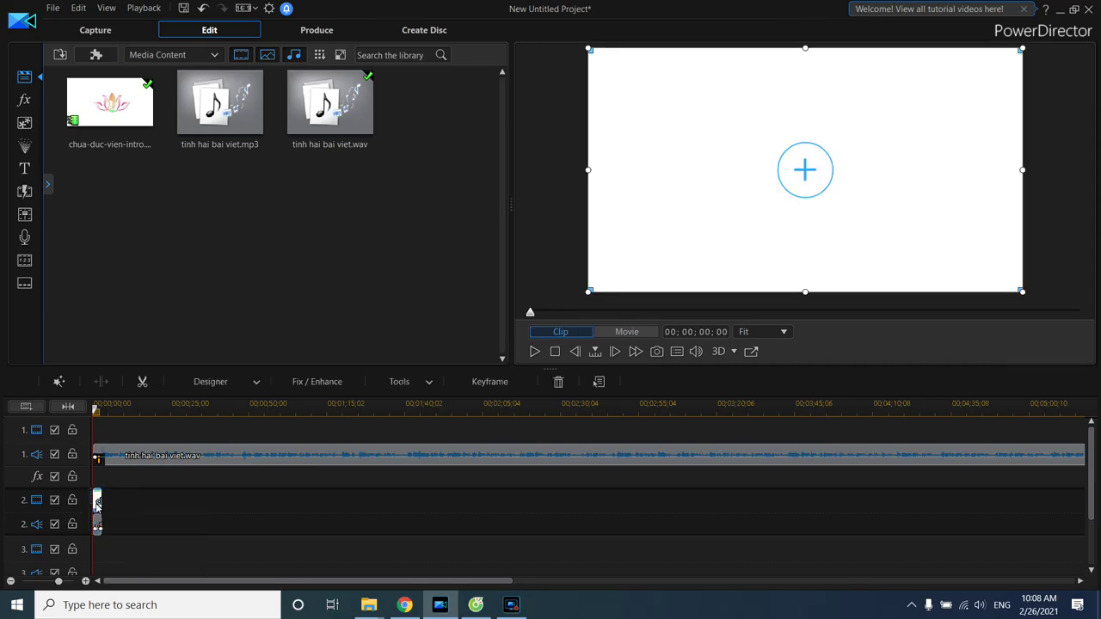
pyautogui.moveTo(96, 505); pyautogui.dragTo(90, 427)
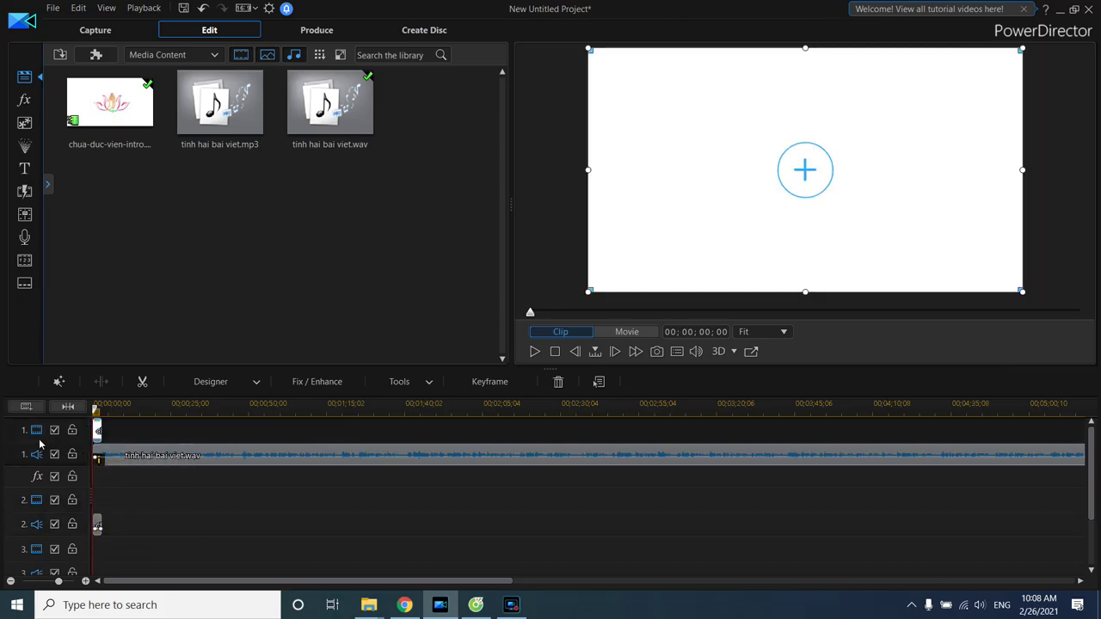
pyautogui.click(96, 524)
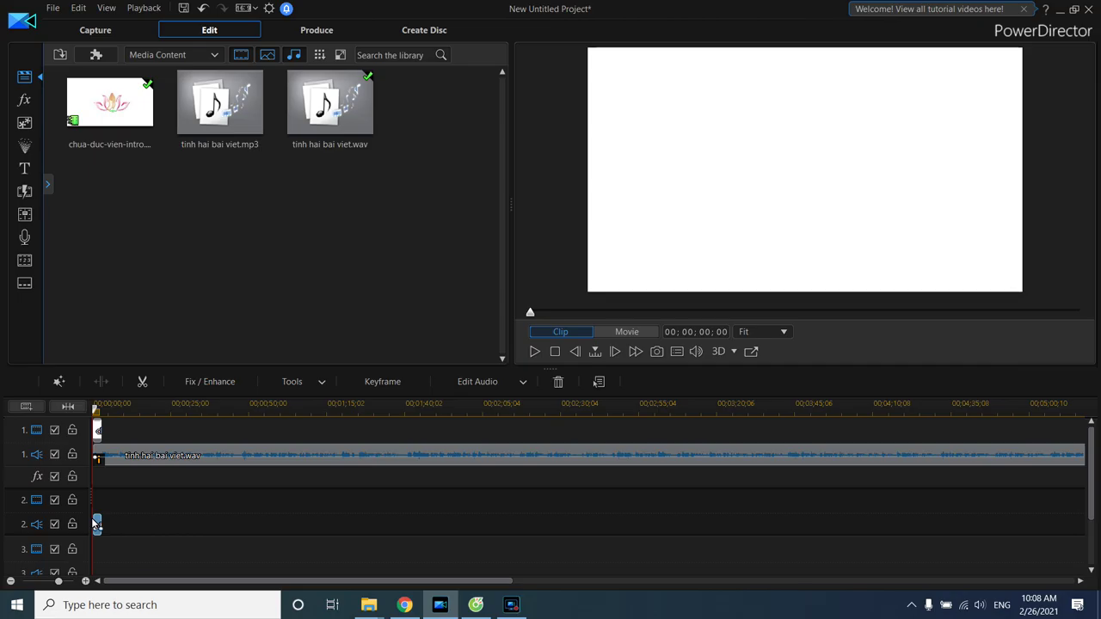
pyautogui.press('Delete')
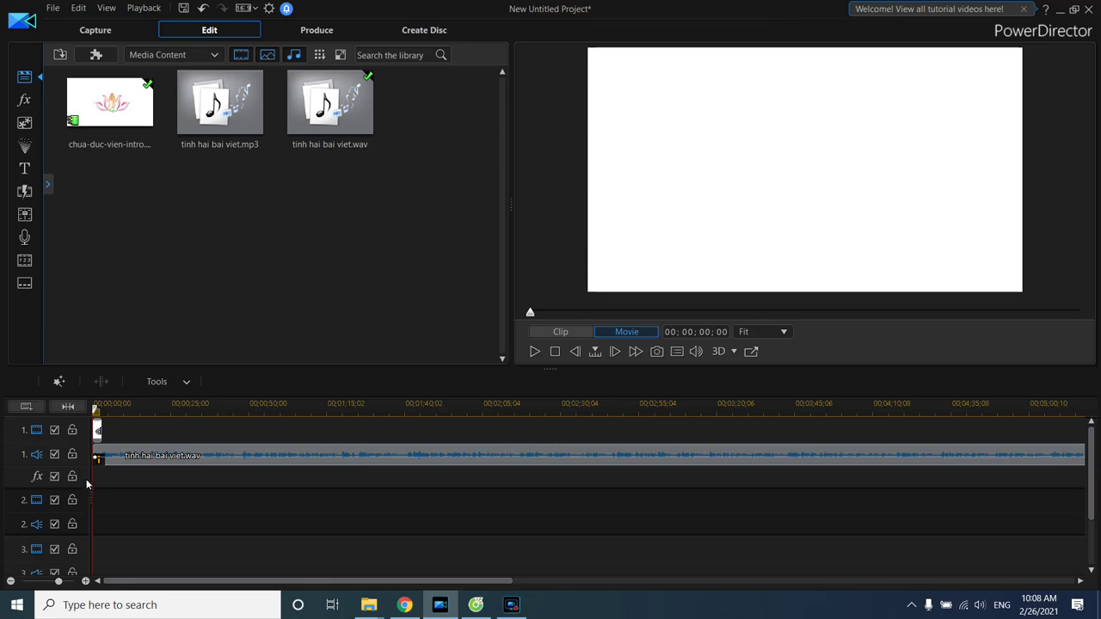
# Play the opening of the movie to check the intro with the background audio, then select the intro clip on track 1.
pyautogui.click(534, 359)
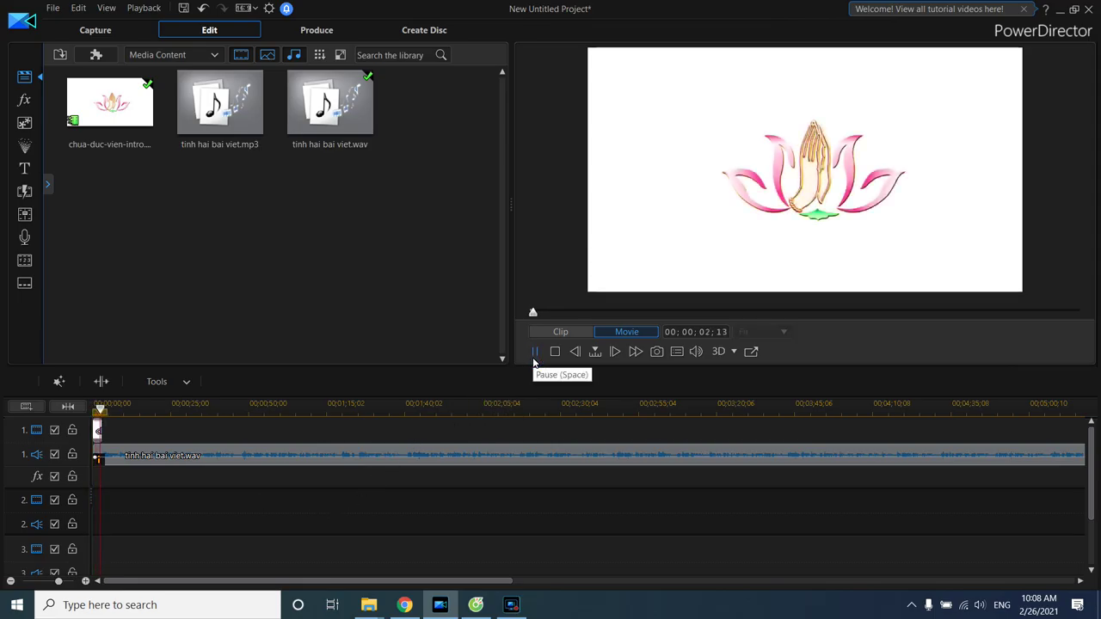
pyautogui.click(534, 359)
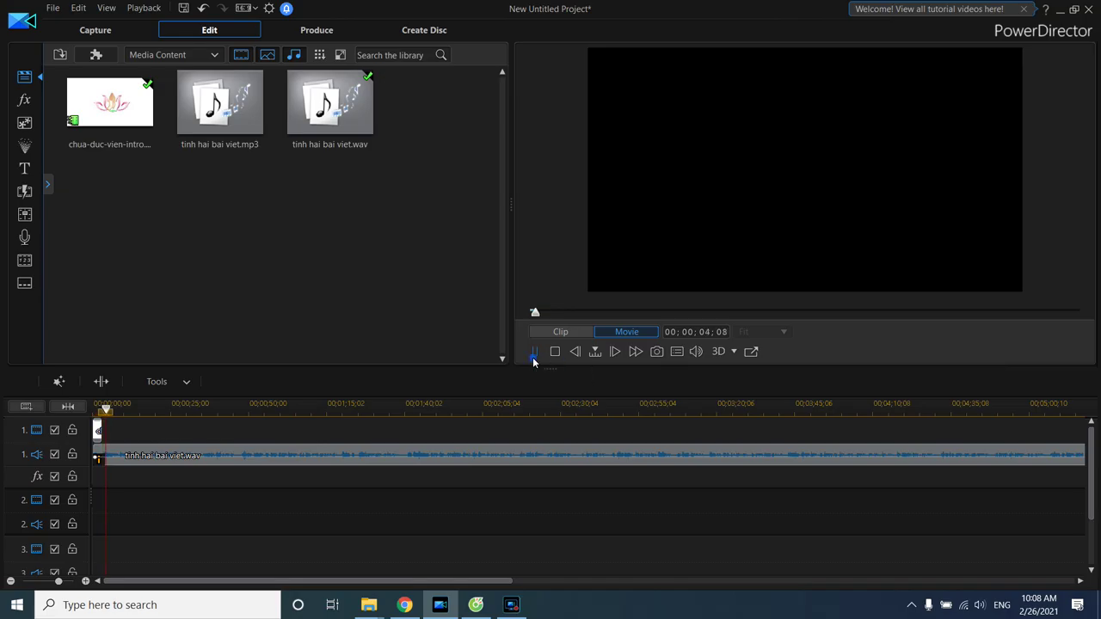
pyautogui.click(98, 433)
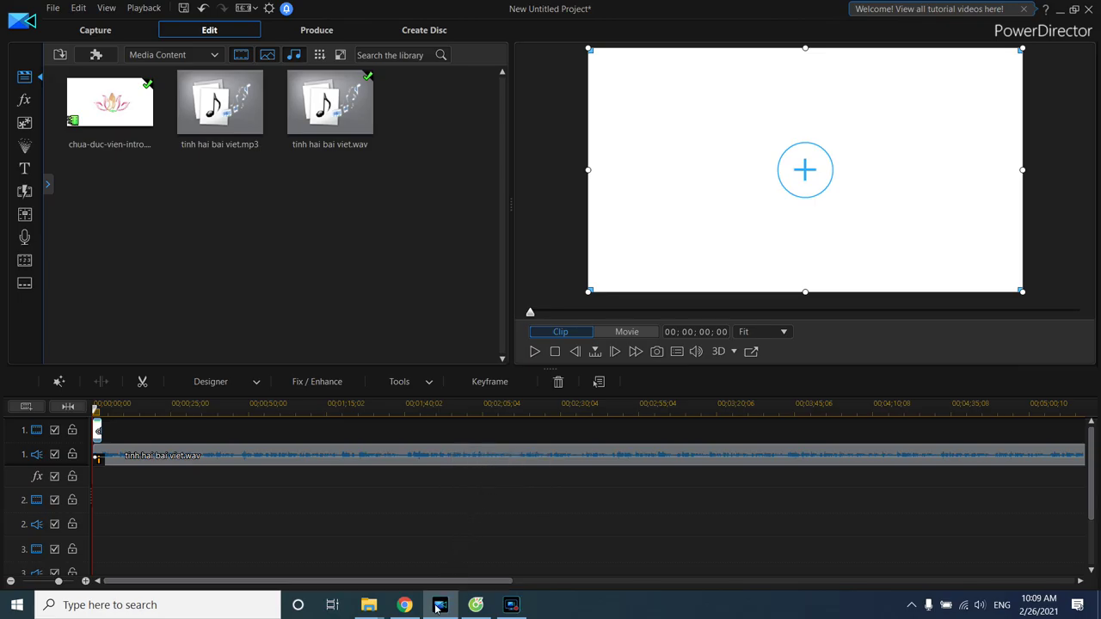
# Switch to Chrome and open youtube.com in a new tab.
pyautogui.click(404, 605)
pyautogui.click(404, 36)
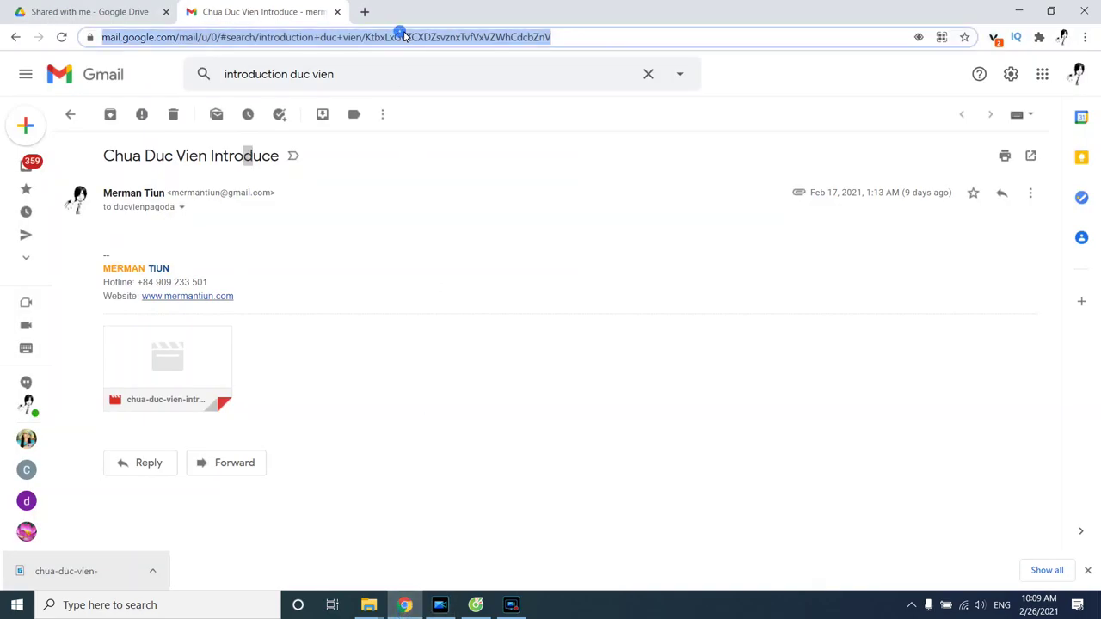
pyautogui.hotkey('ctrl', 't')
pyautogui.write('youtube.com')
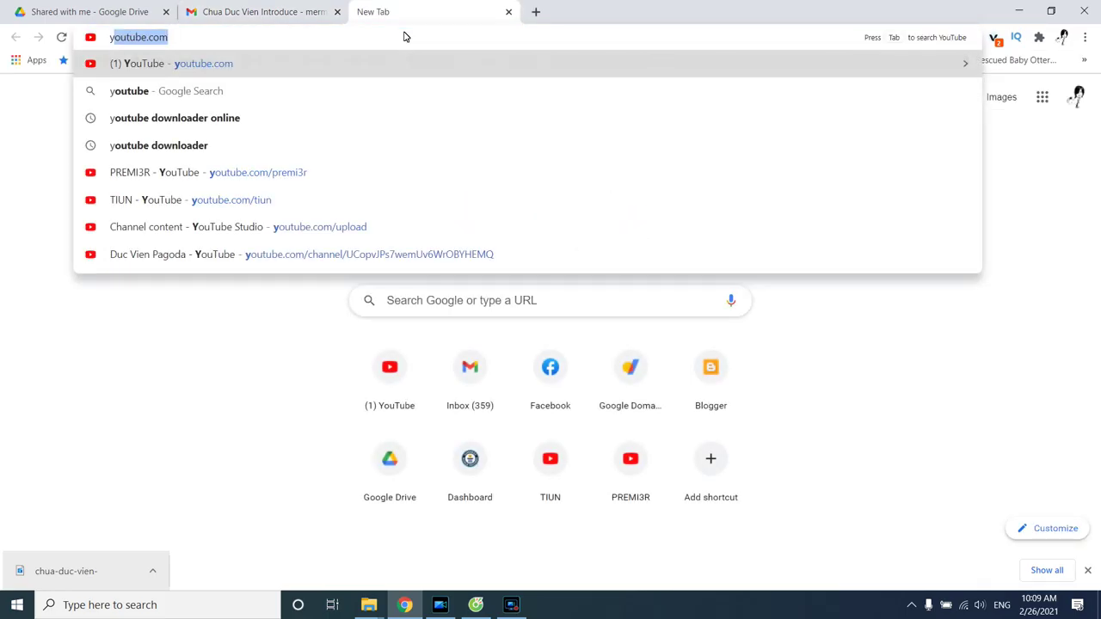
pyautogui.press('Return')
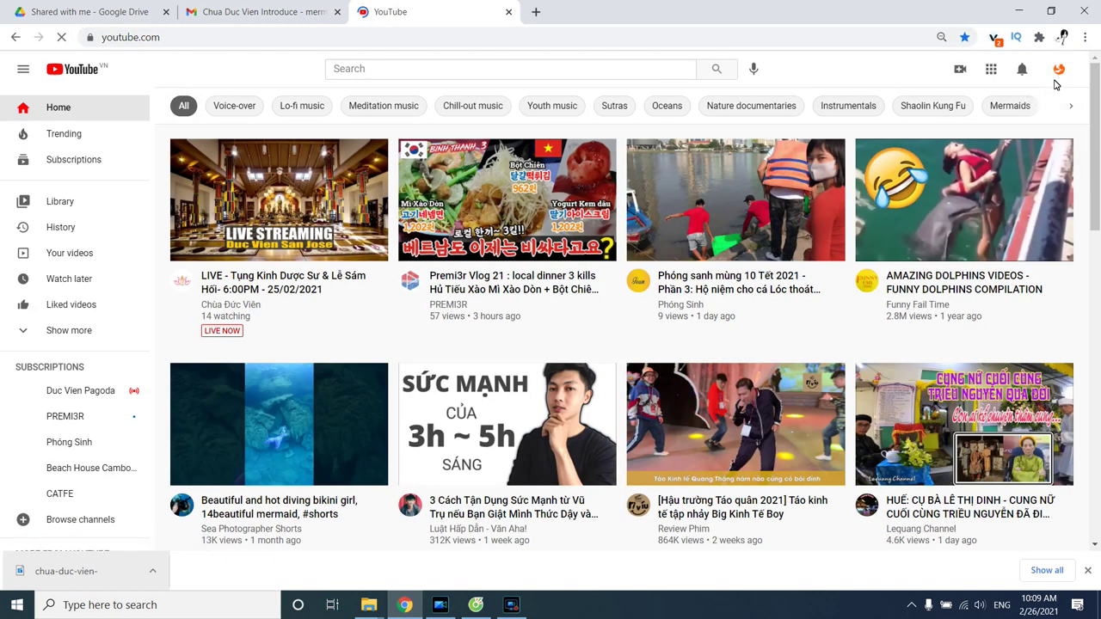
# Switch the YouTube account to the Chùa Đức Viên channel.
pyautogui.click(1060, 76)
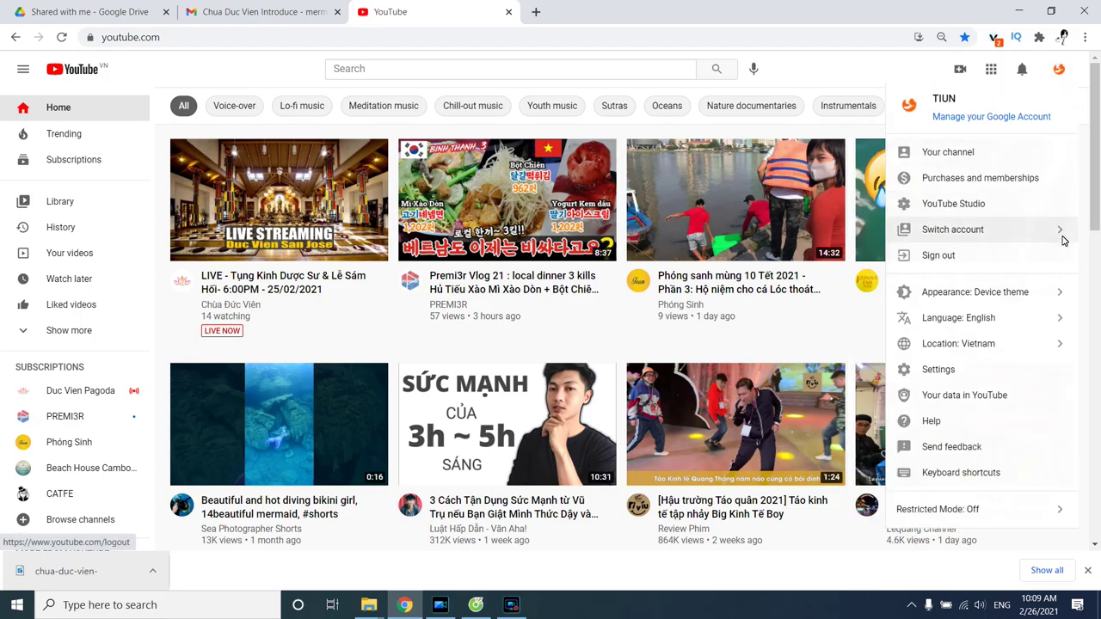
pyautogui.click(1058, 232)
pyautogui.click(963, 171)
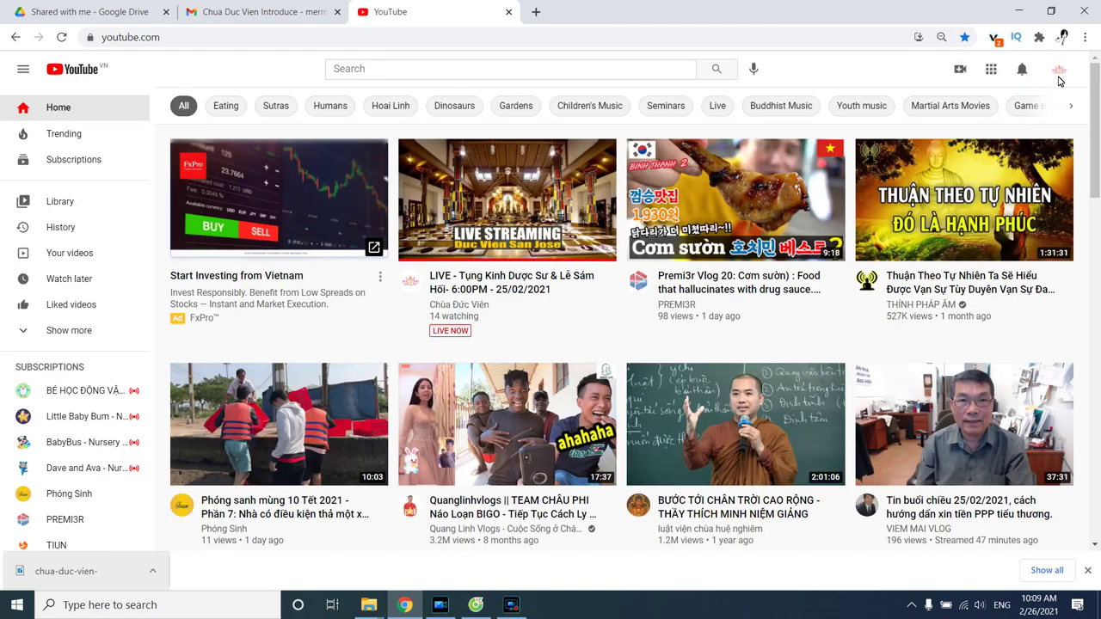
# Open YouTube Studio for the Chùa Đức Viên channel and show its list of uploaded content.
pyautogui.click(1059, 76)
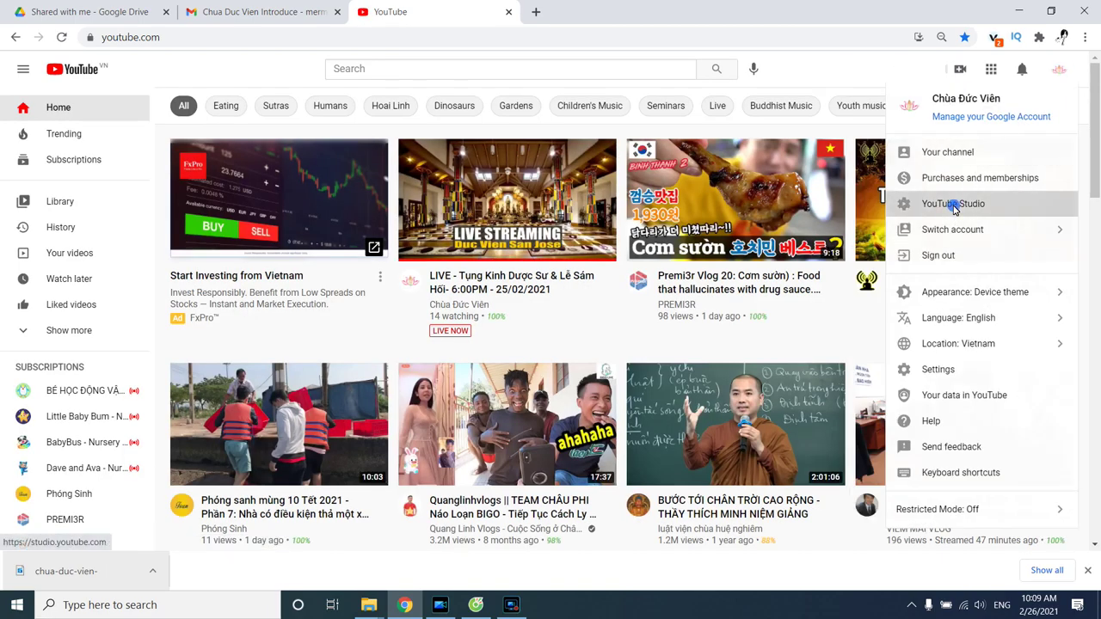
pyautogui.click(953, 207)
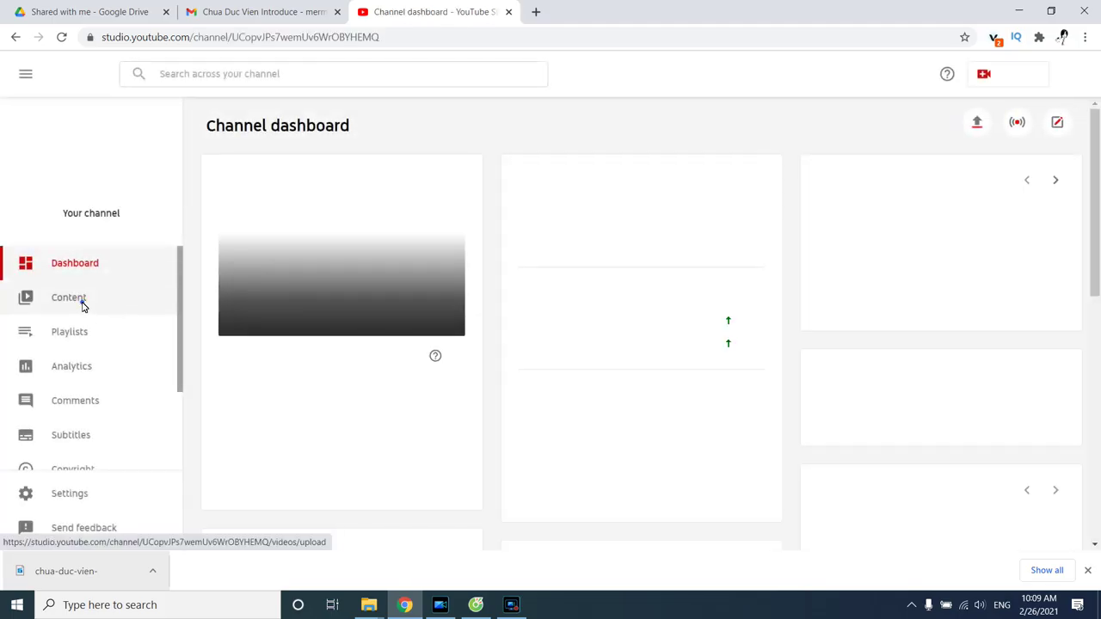
pyautogui.click(83, 301)
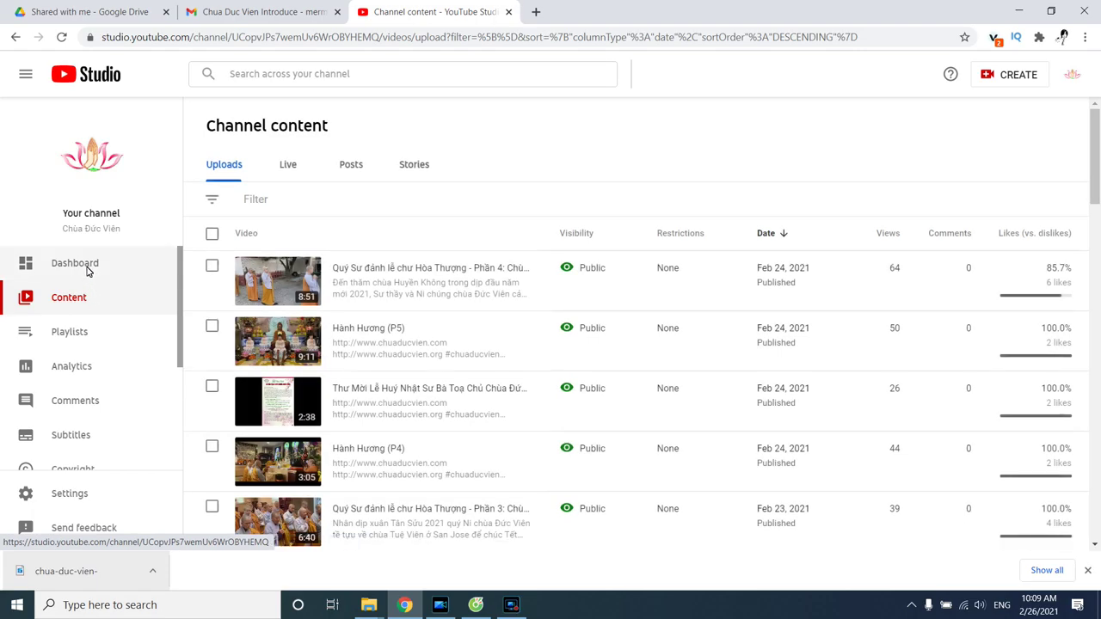
# Return to the channel dashboard and highlight the watch time percentage in the 28-day summary.
pyautogui.click(87, 266)
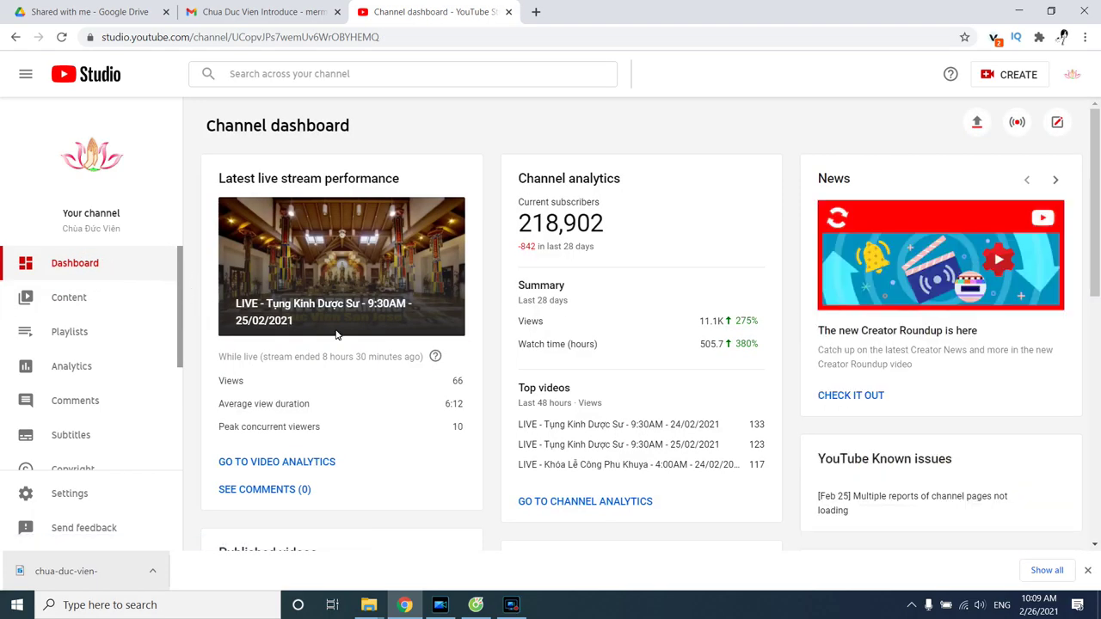
pyautogui.moveTo(757, 345); pyautogui.dragTo(742, 348)
pyautogui.doubleClick(743, 347)
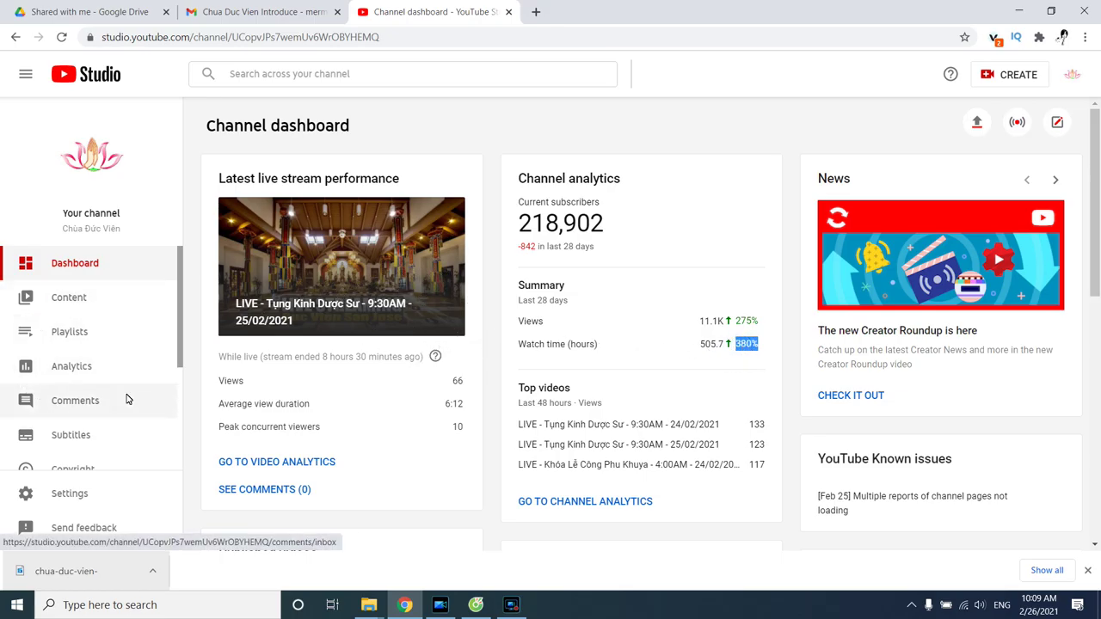
# Open the channel's Monetization page and examine the public watch hours against the requirement.
pyautogui.scroll(-2, 127, 400)
pyautogui.click(93, 368)
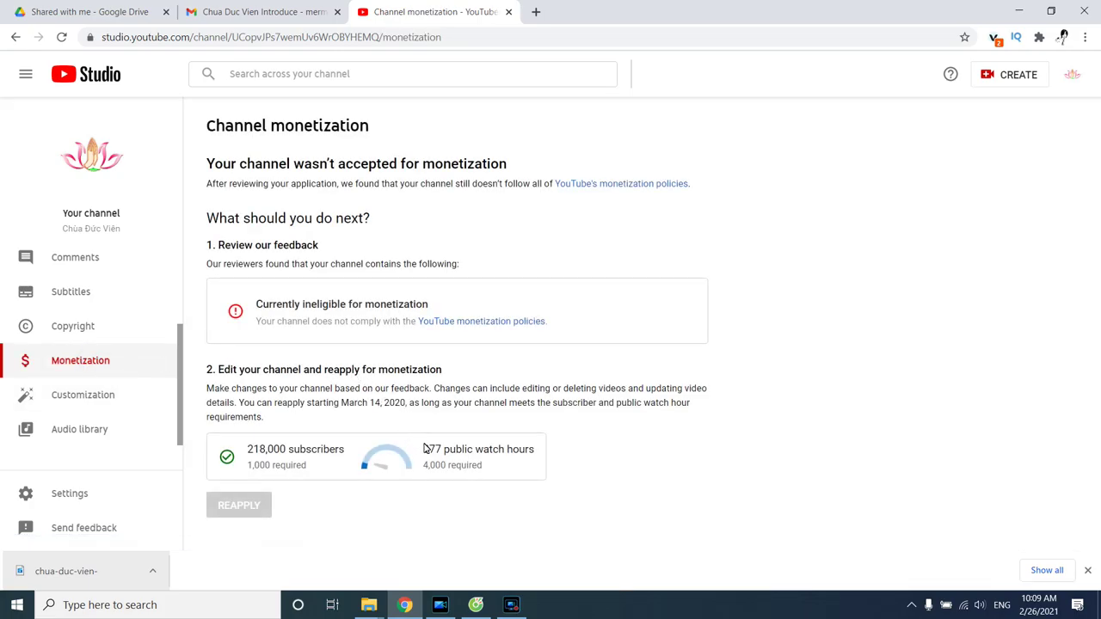
pyautogui.moveTo(428, 448)
pyautogui.moveTo(440, 451); pyautogui.dragTo(430, 453)
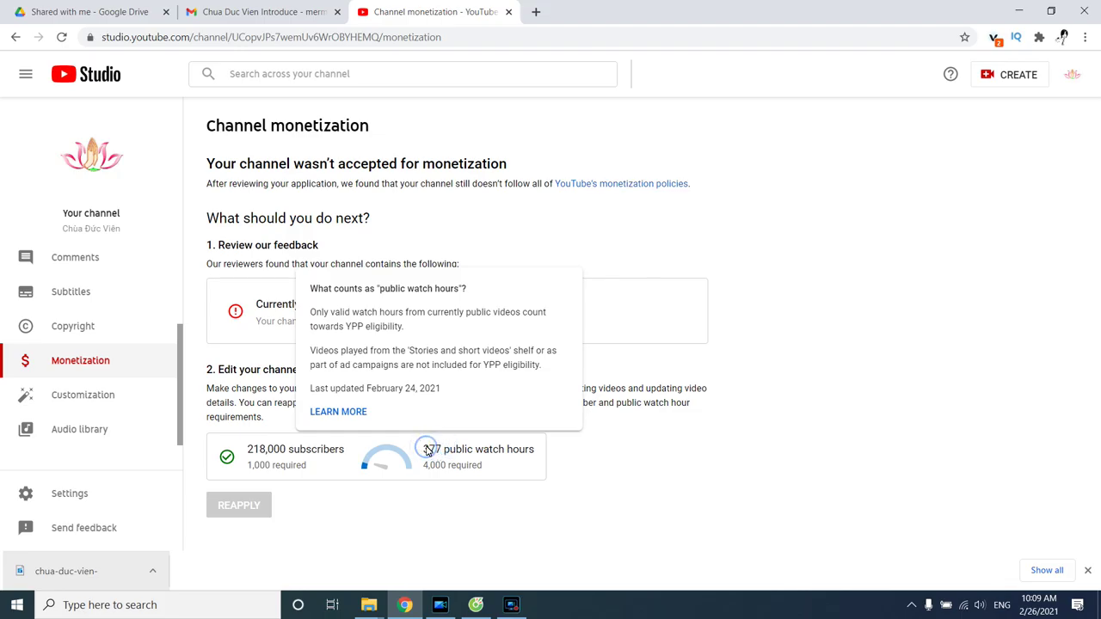
# Highlight the public watch hours figure on the Channel monetization page.
pyautogui.moveTo(429, 451); pyautogui.dragTo(469, 449)
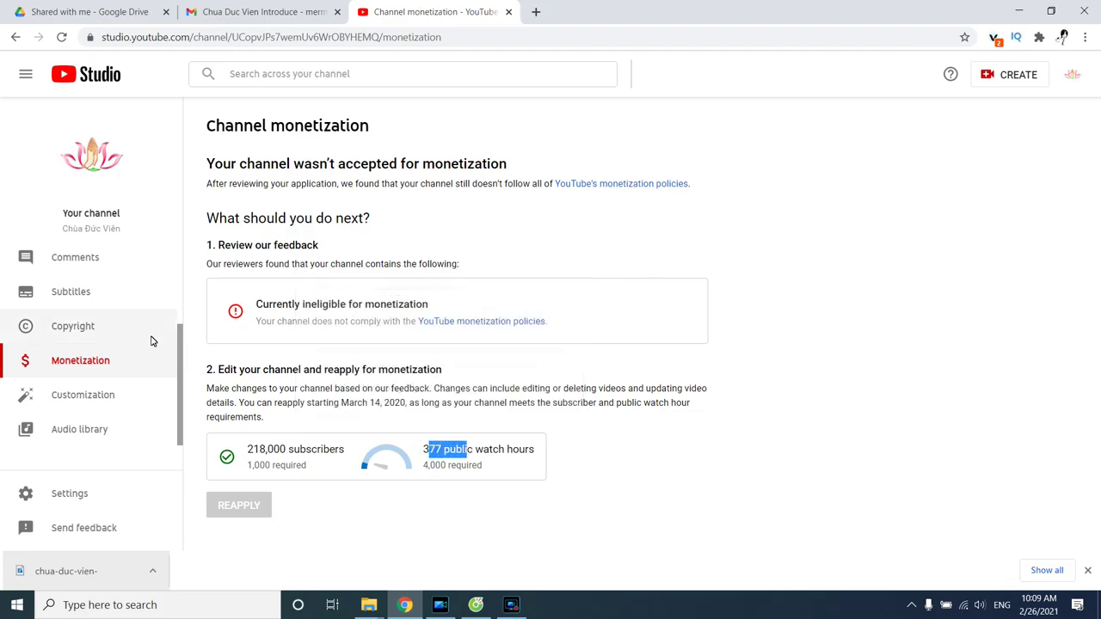
# Open the channel comments and heart each unhearted comment, down to the "Adidaphat" comment on the Tết vegetarian food video.
pyautogui.click(70, 260)
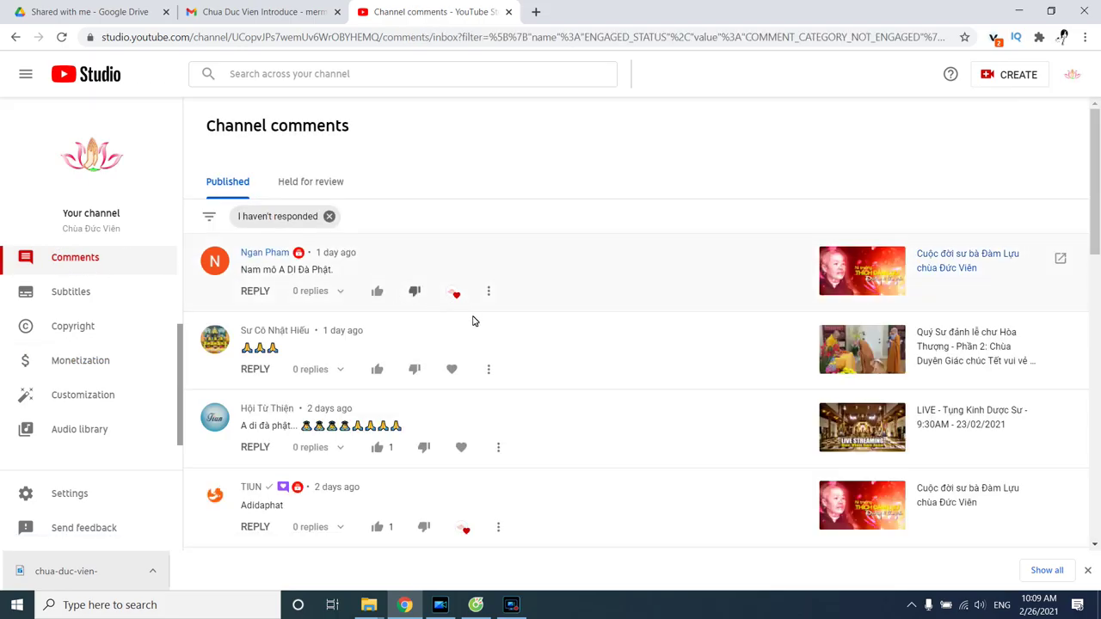
pyautogui.scroll(-1, 460, 335)
pyautogui.click(452, 372)
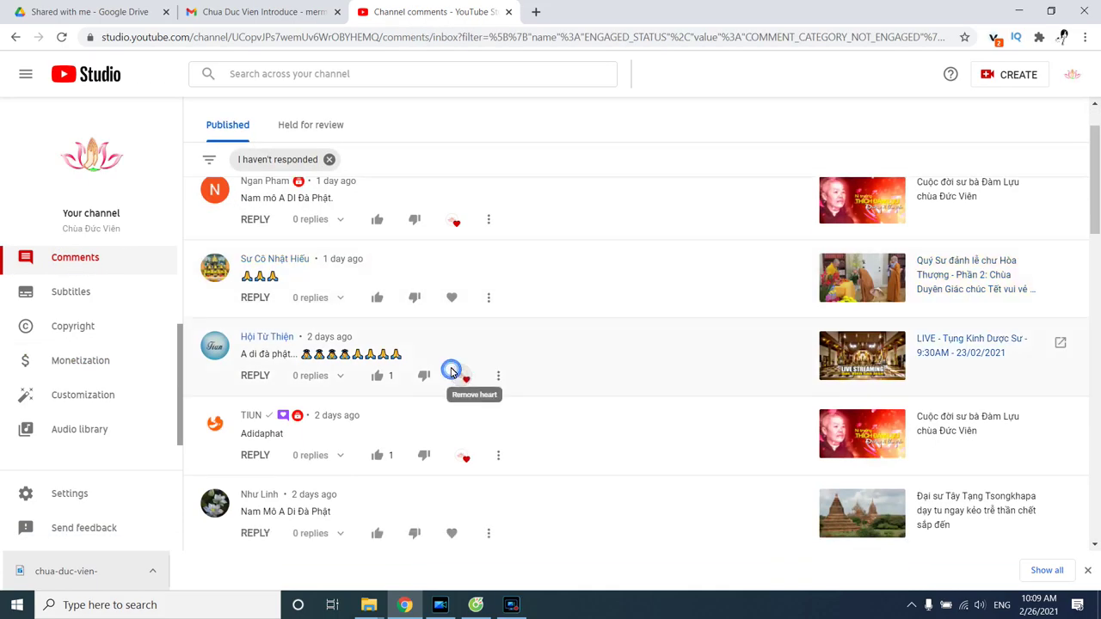
pyautogui.click(451, 298)
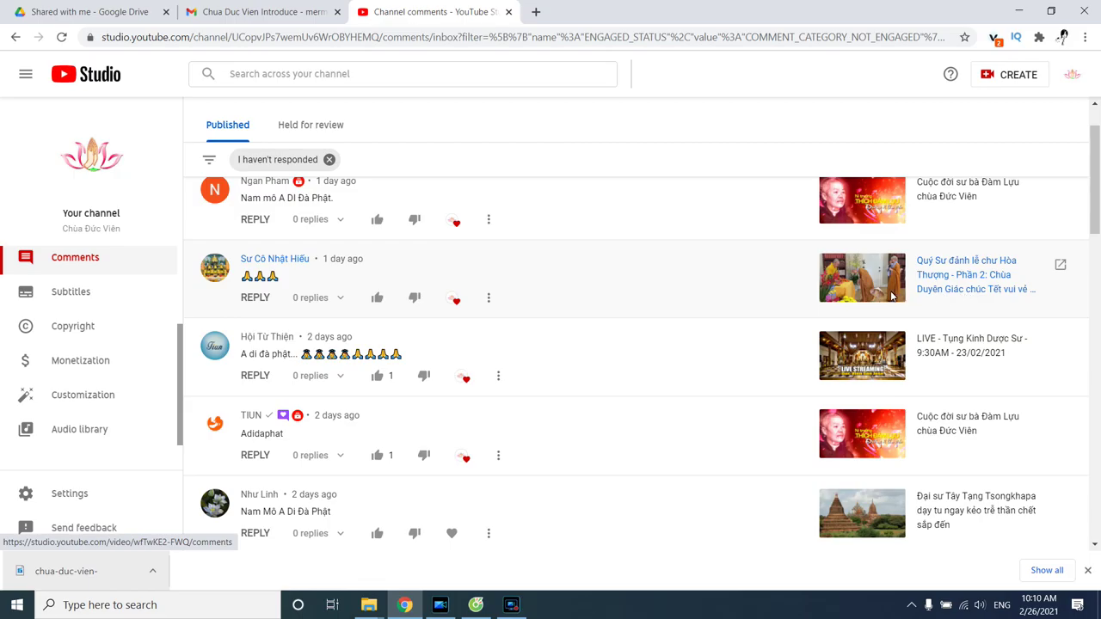
pyautogui.scroll(-1, 475, 430)
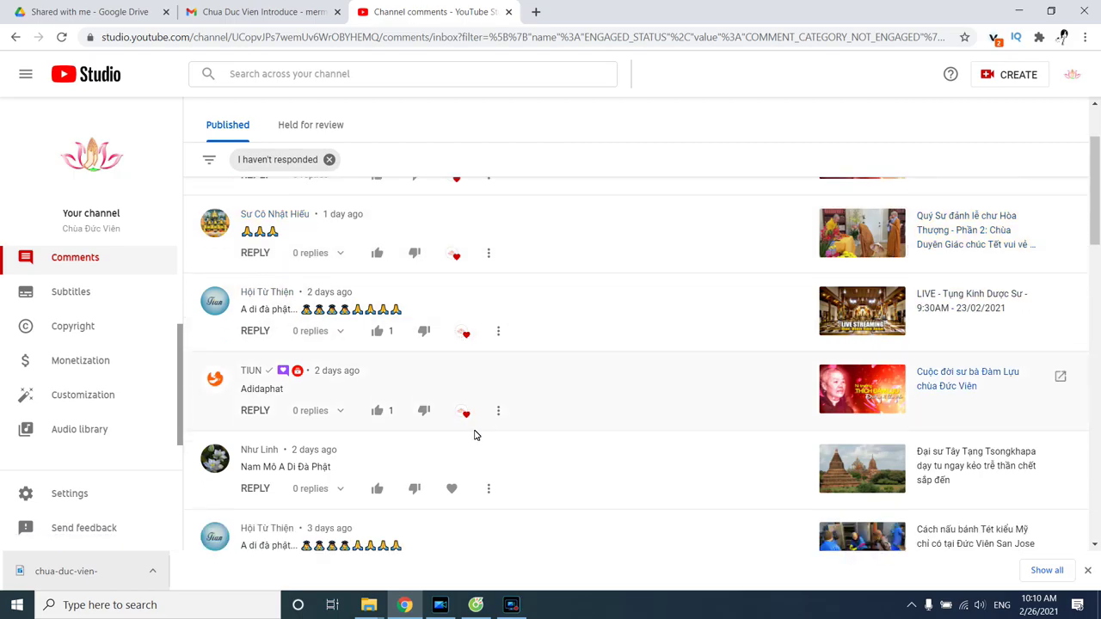
pyautogui.click(454, 463)
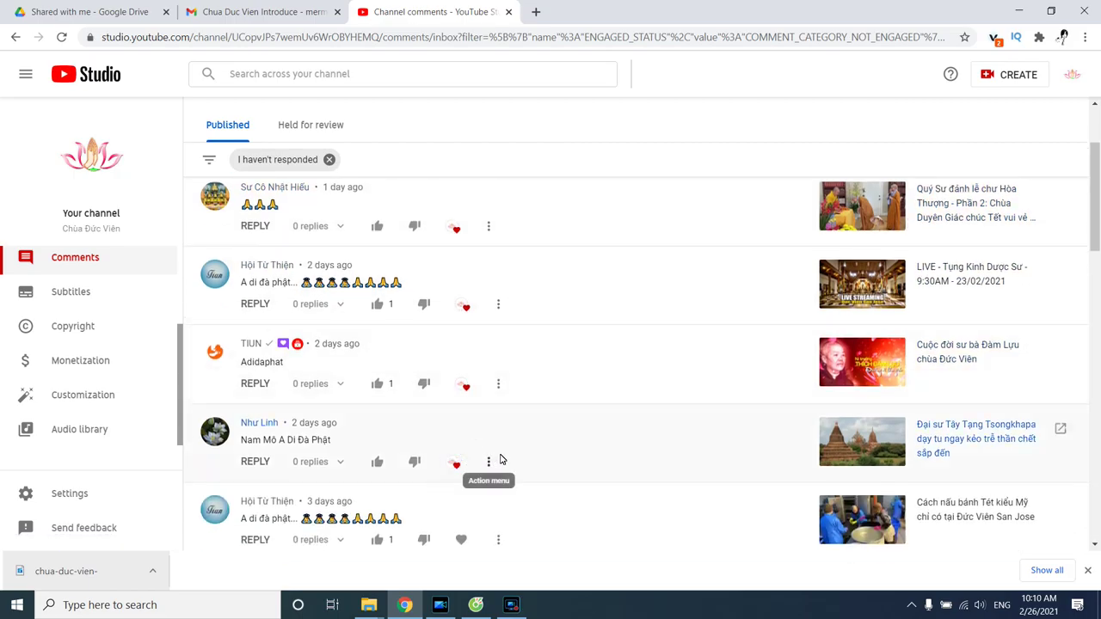
pyautogui.scroll(-1, 498, 460)
pyautogui.click(469, 470)
pyautogui.scroll(-2, 478, 472)
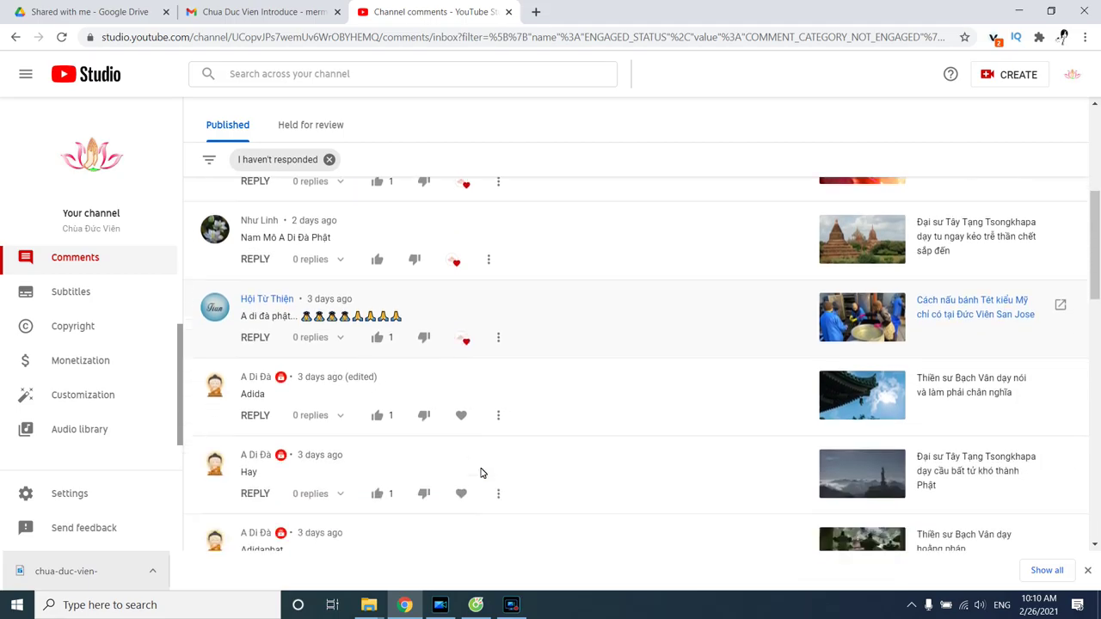
pyautogui.click(467, 413)
pyautogui.click(464, 483)
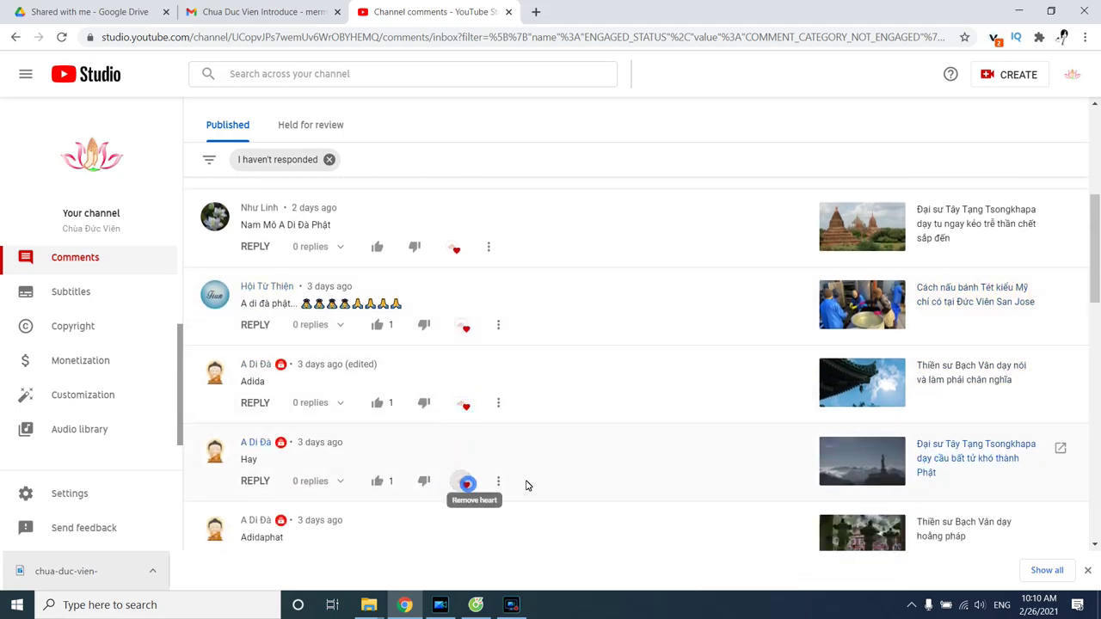
pyautogui.scroll(-2, 542, 488)
pyautogui.click(460, 417)
pyautogui.click(461, 494)
pyautogui.scroll(-3, 460, 490)
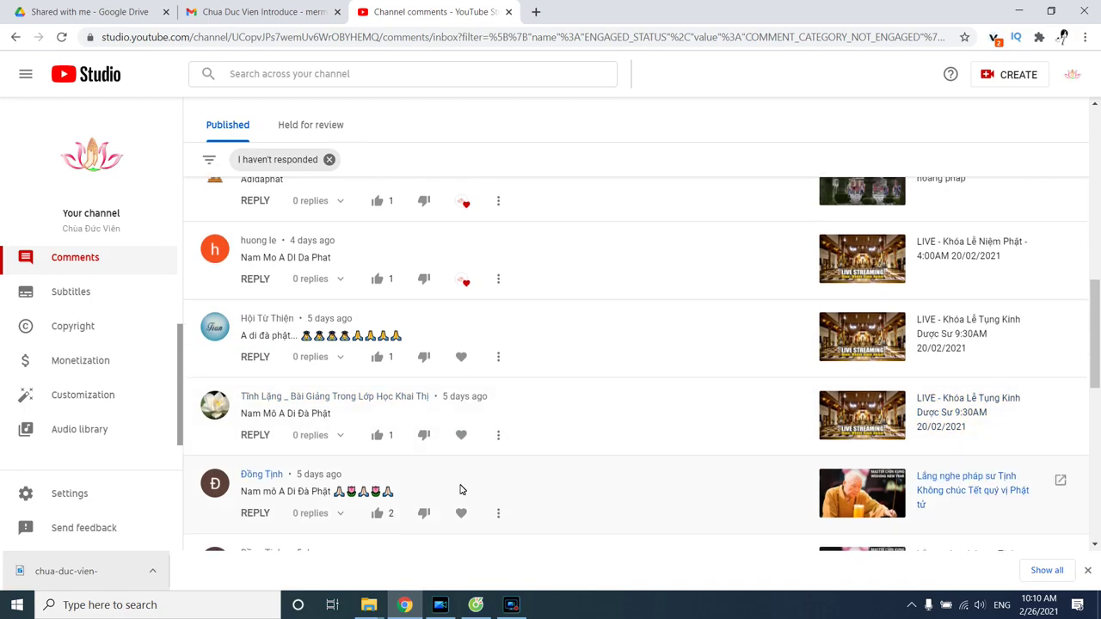
pyautogui.click(461, 358)
pyautogui.click(459, 434)
pyautogui.click(458, 509)
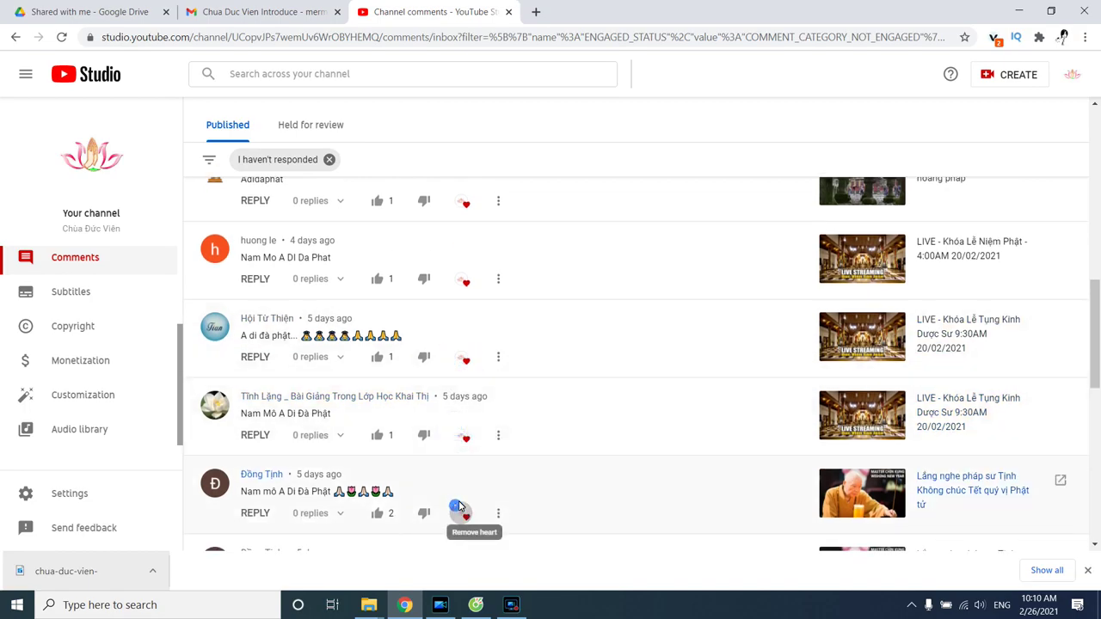
pyautogui.scroll(-2, 465, 490)
pyautogui.click(461, 449)
pyautogui.click(464, 523)
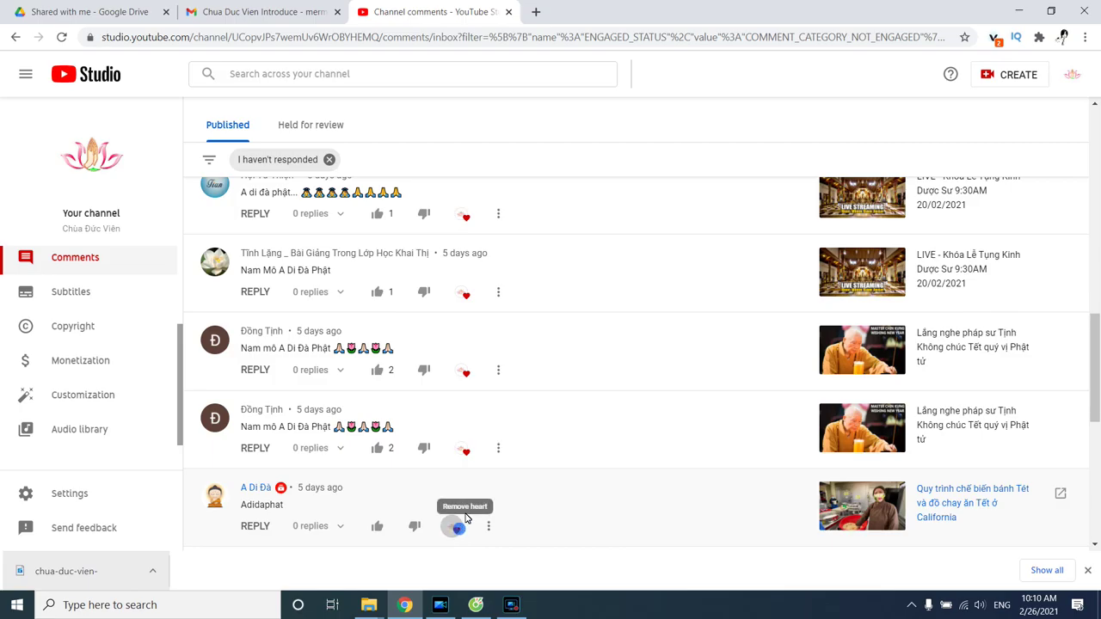
# Leave the channel comments and open the channel's Audio library.
pyautogui.scroll(1, 166, 338)
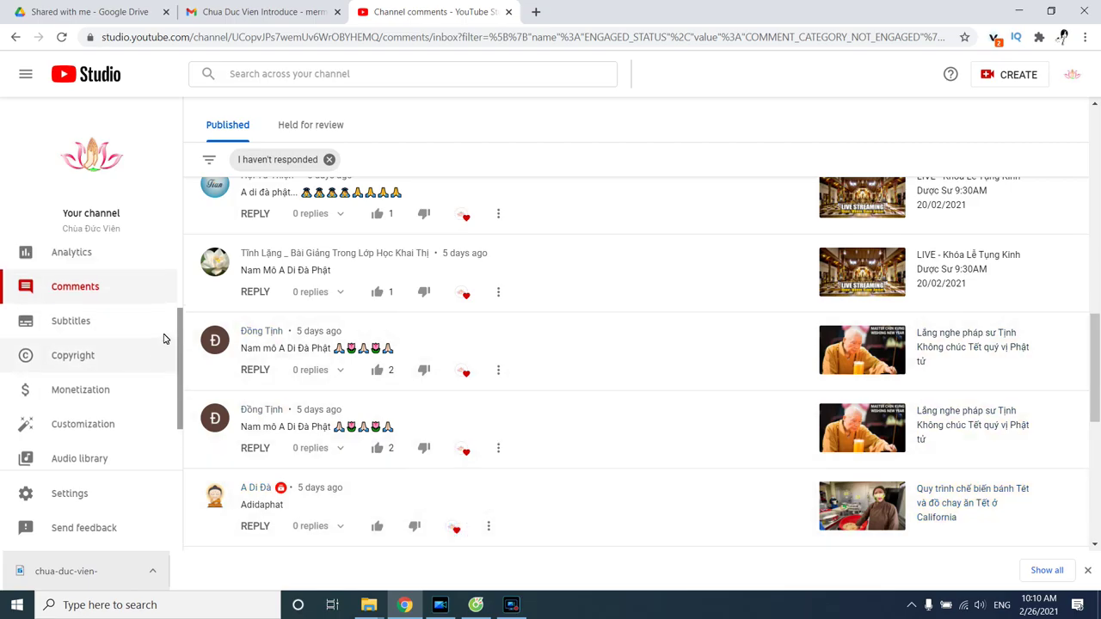
pyautogui.scroll(3, 166, 335)
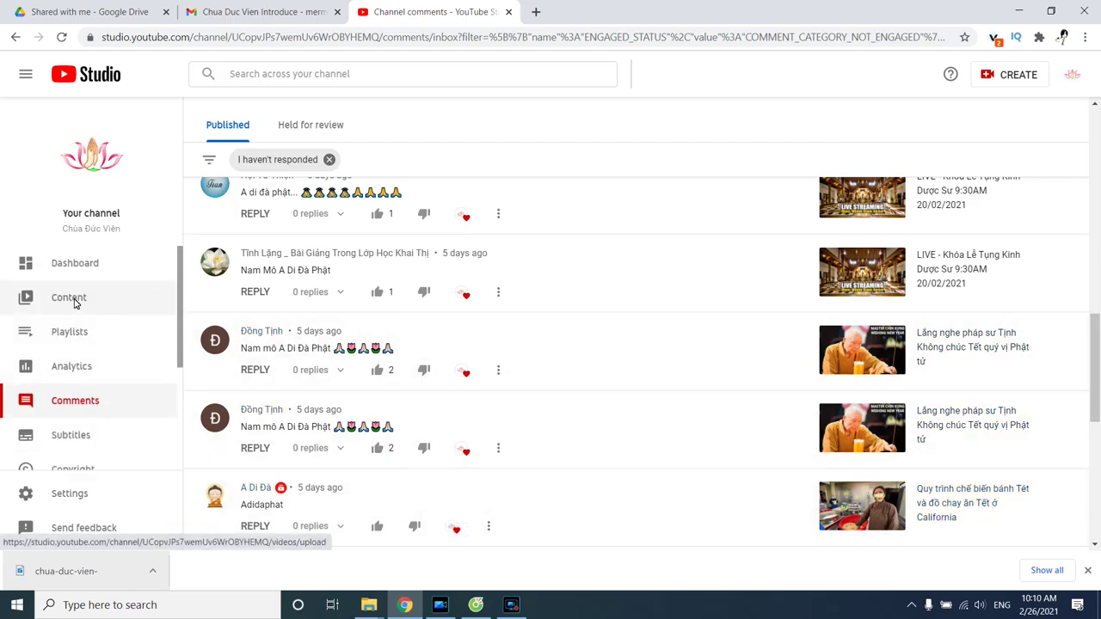
pyautogui.scroll(-3, 180, 361)
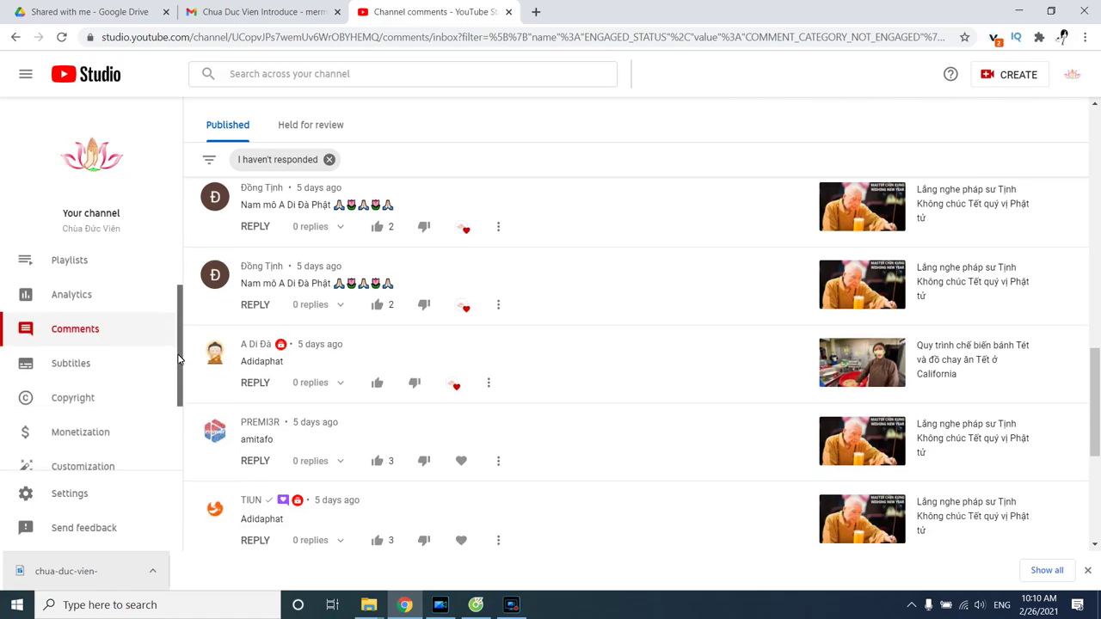
pyautogui.scroll(-3, 155, 366)
pyautogui.click(95, 387)
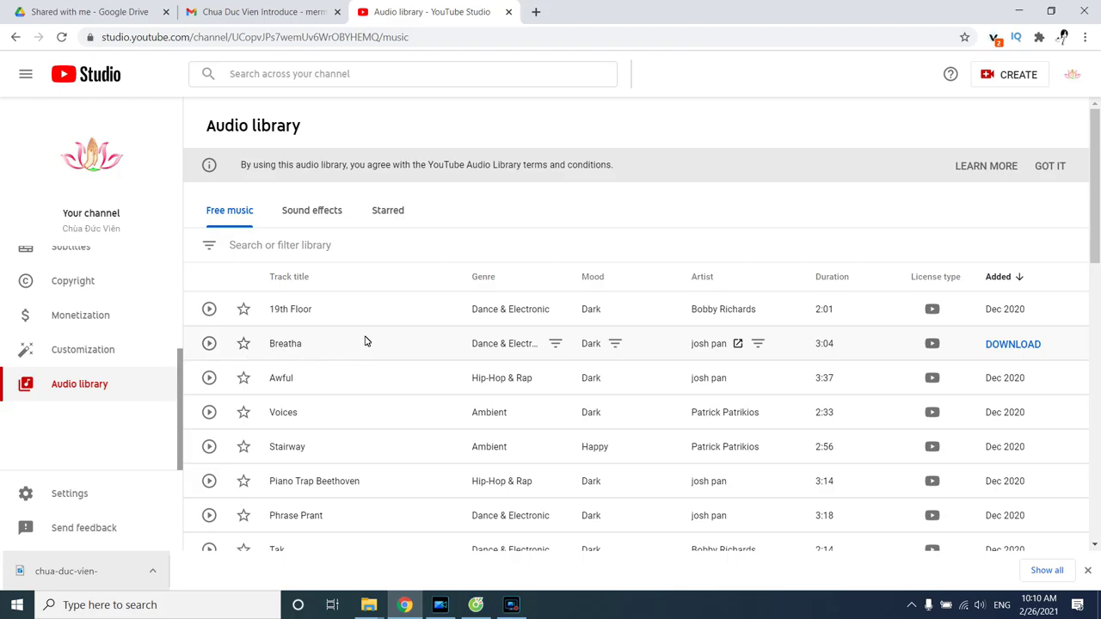
# Switch to PowerDirector and compress the timeline scale to show the full length of the tinh hai bai viet.wav clip.
pyautogui.click(440, 605)
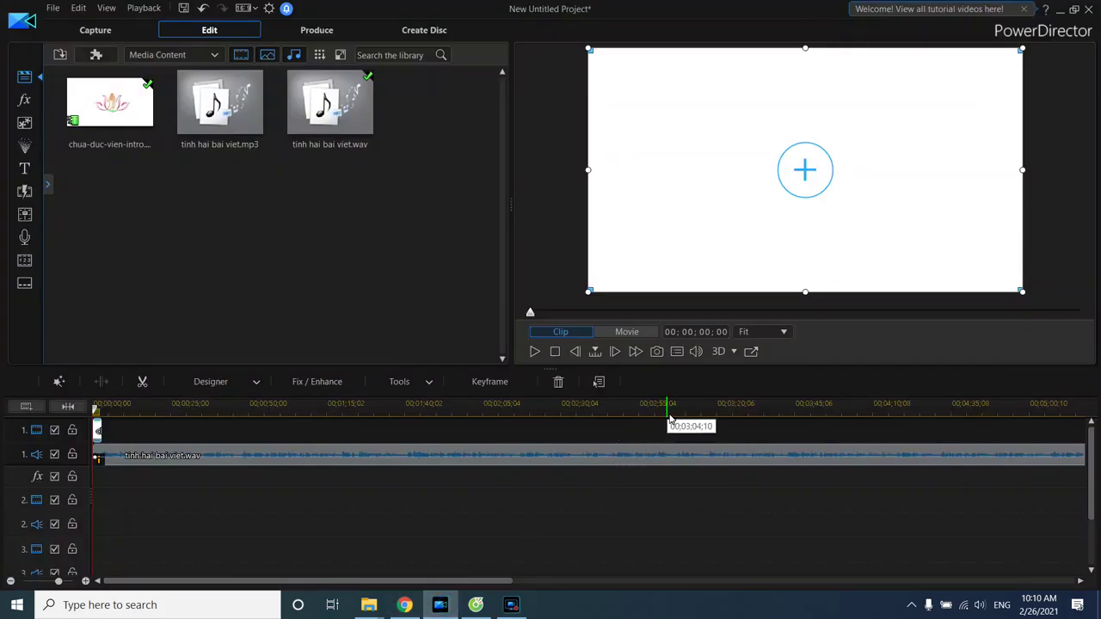
pyautogui.moveTo(680, 418); pyautogui.dragTo(405, 417)
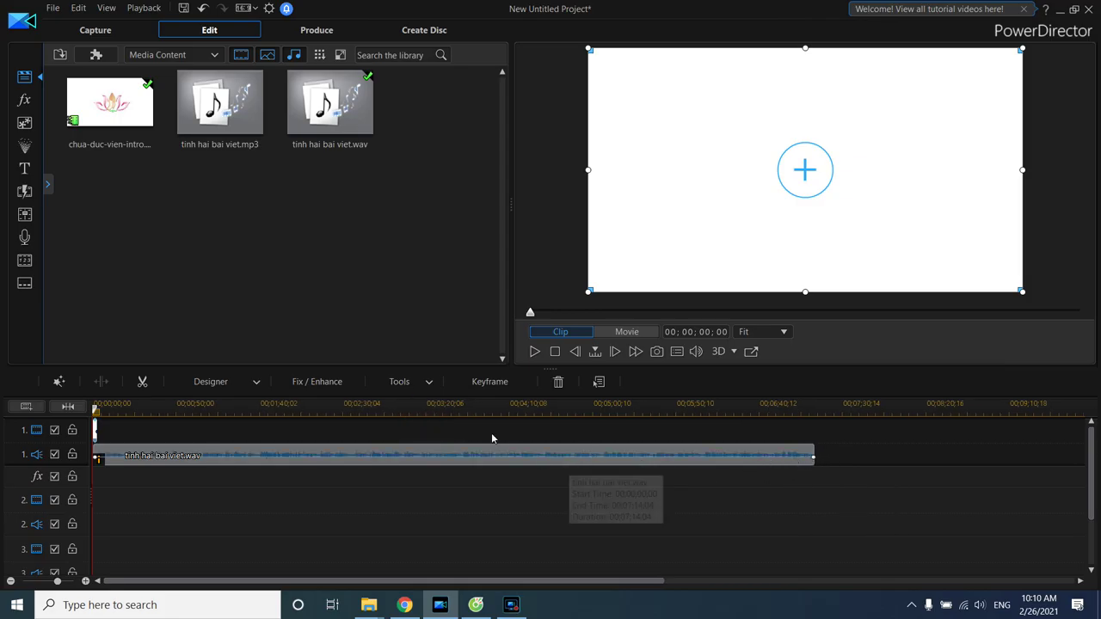
# Return to YouTube Studio in Chrome and show the Free music list of the Audio library.
pyautogui.click(405, 605)
pyautogui.click(339, 214)
pyautogui.click(244, 213)
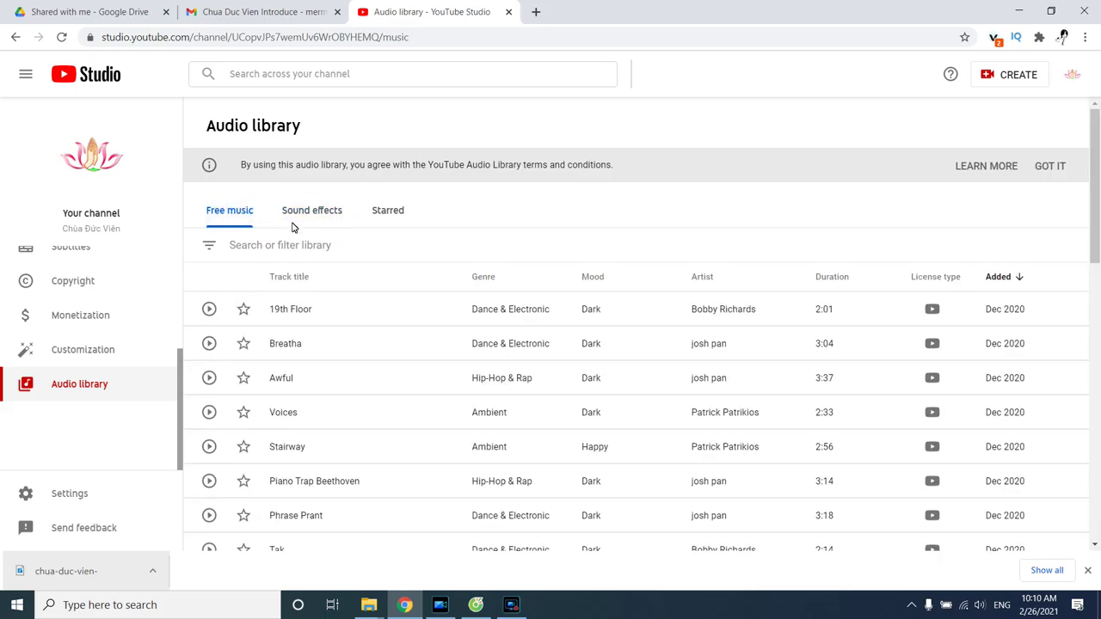
pyautogui.click(232, 219)
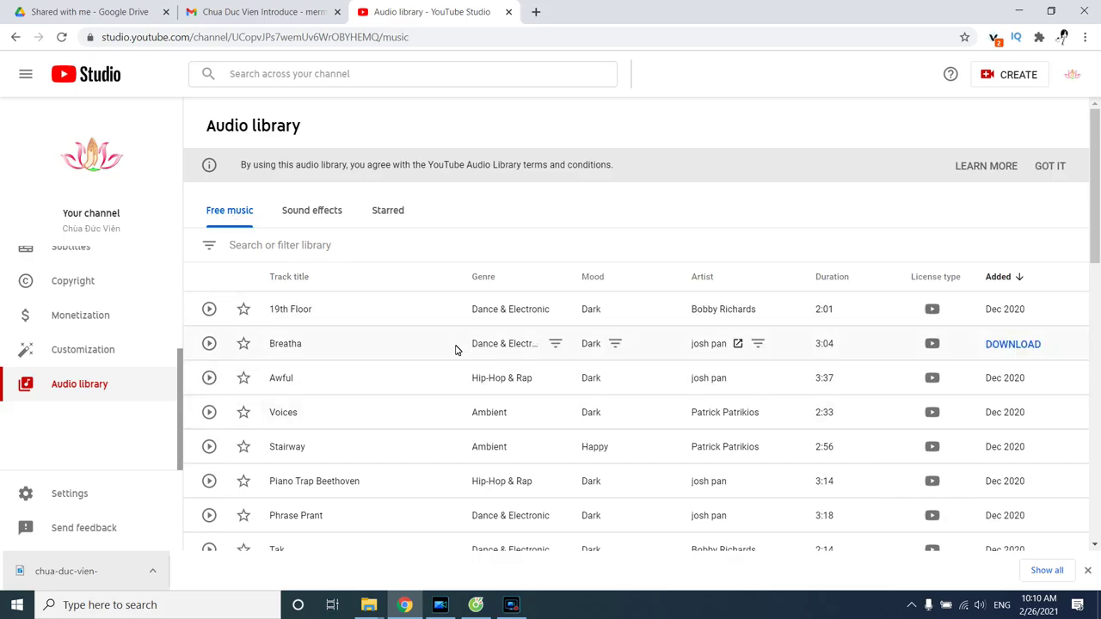
# Filter the free music by the moods Bright, Calm, Happy and Romantic.
pyautogui.click(210, 248)
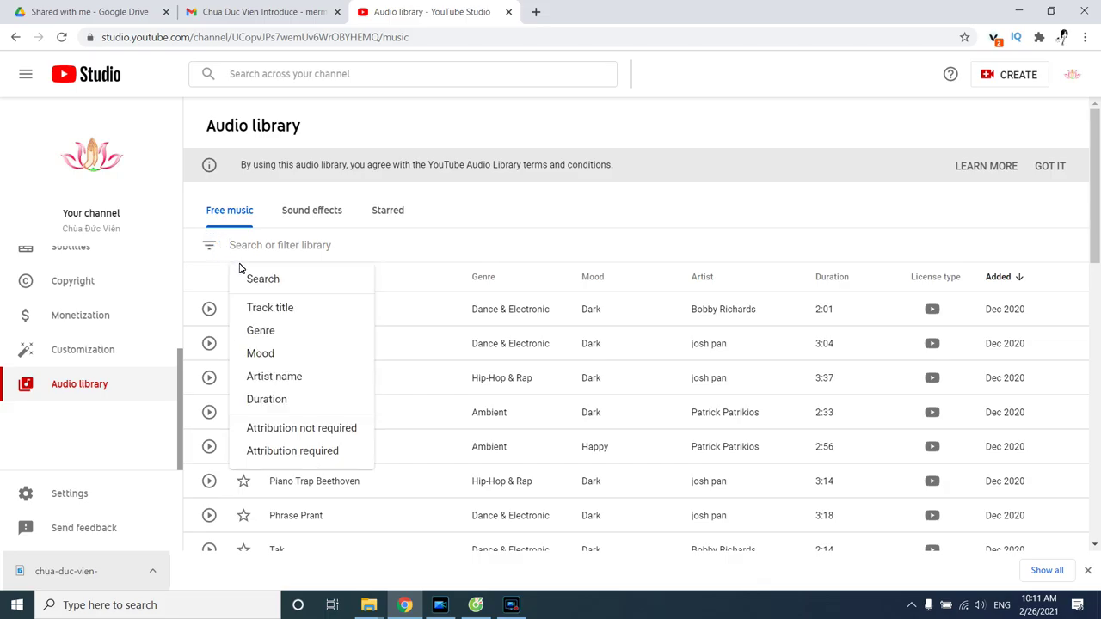
pyautogui.click(277, 355)
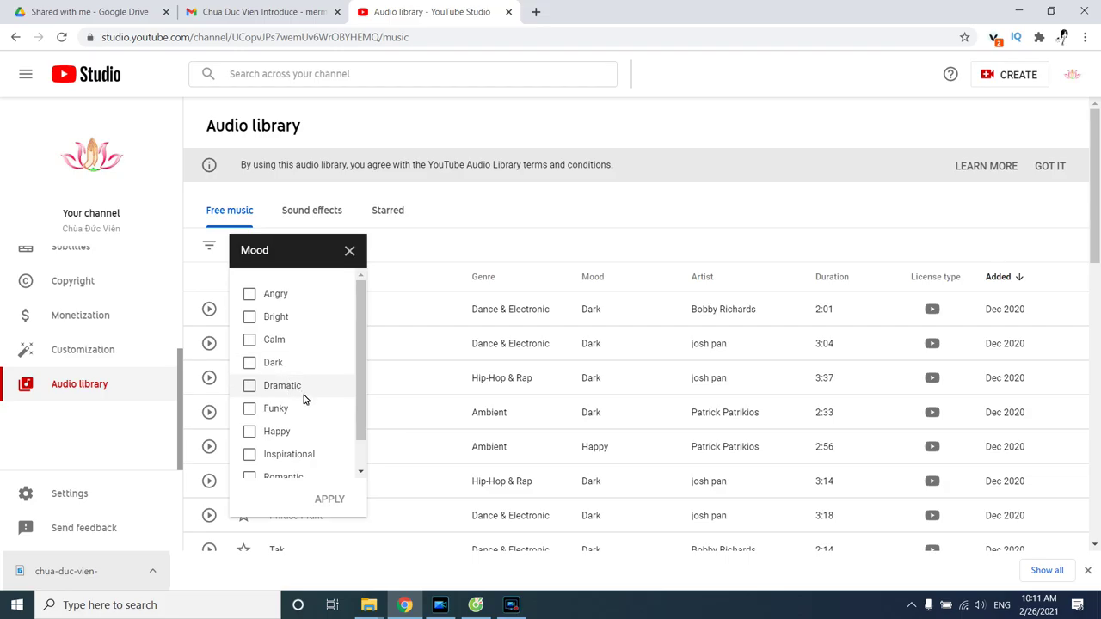
pyautogui.moveTo(279, 340); pyautogui.dragTo(283, 319)
pyautogui.click(280, 316)
pyautogui.click(250, 342)
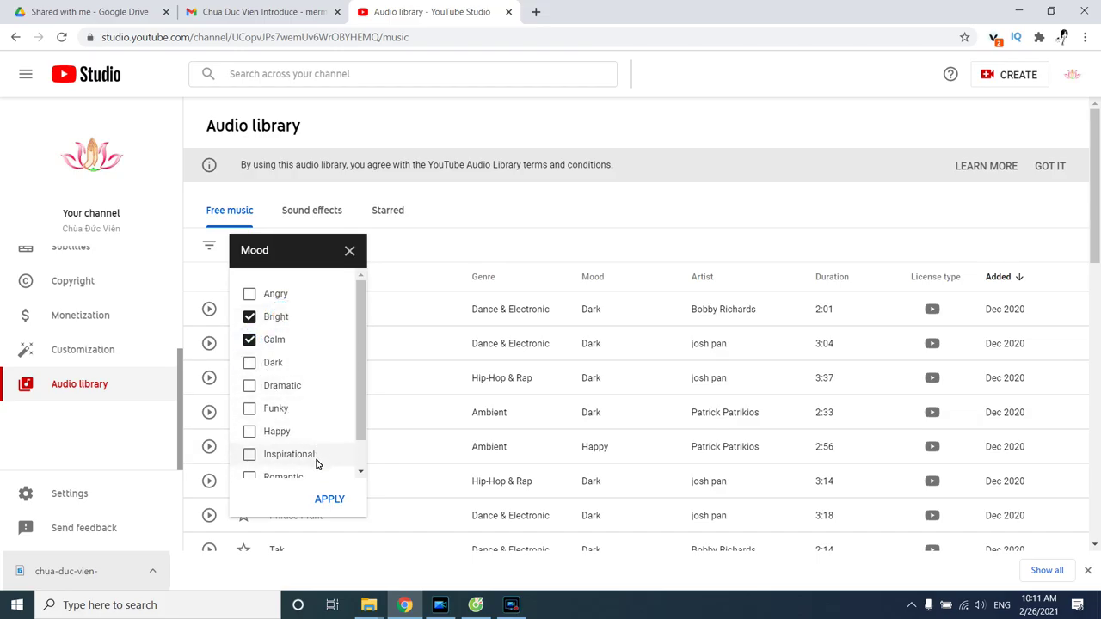
pyautogui.scroll(-1, 311, 446)
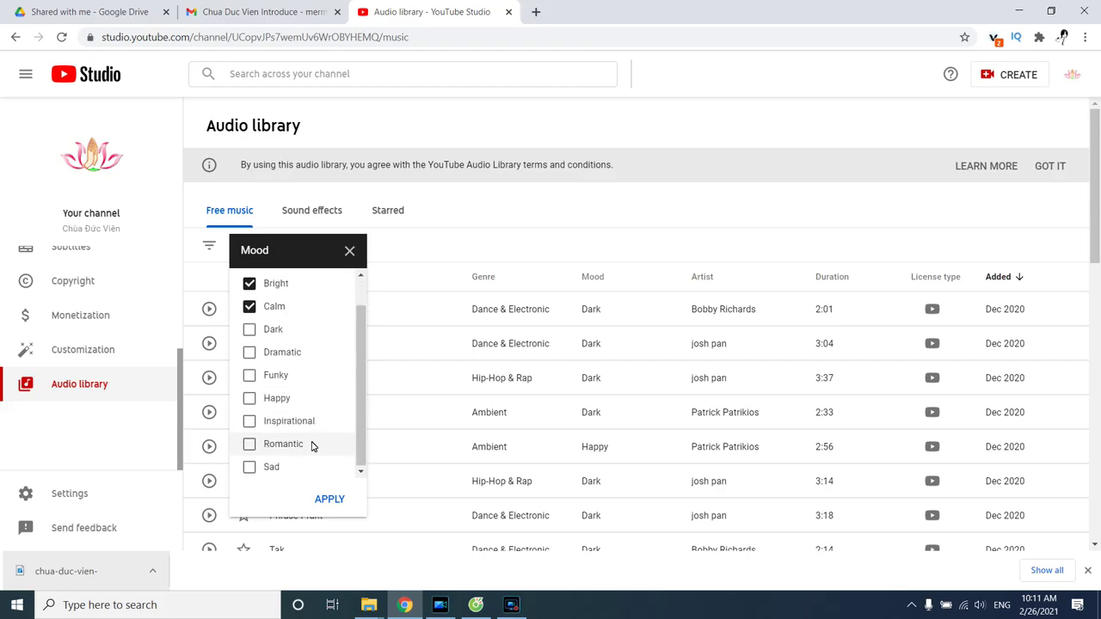
pyautogui.click(250, 444)
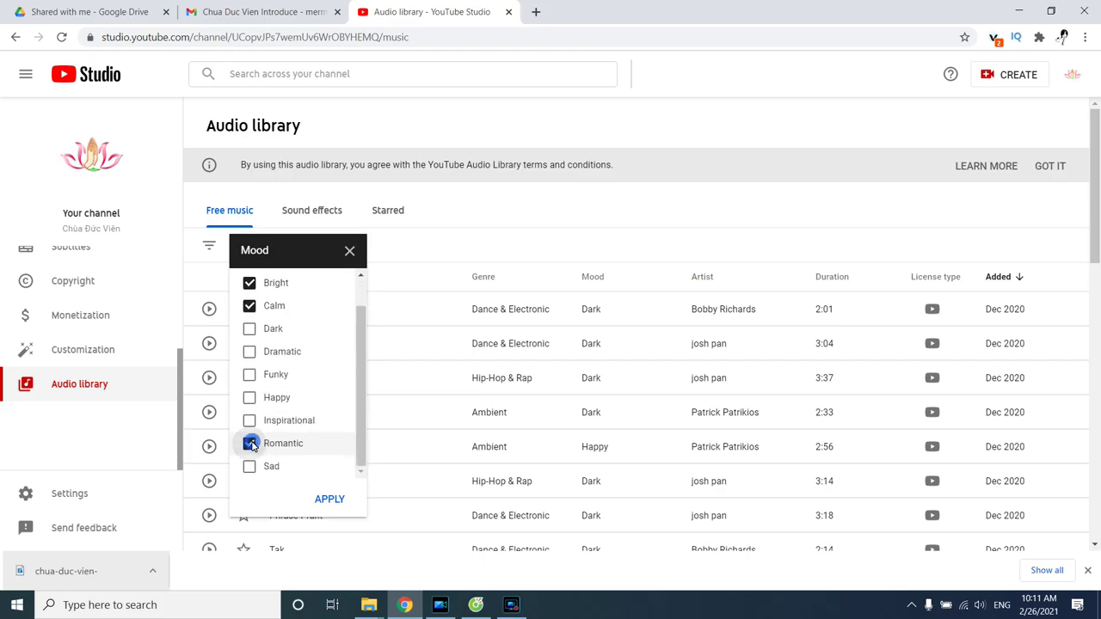
pyautogui.click(250, 397)
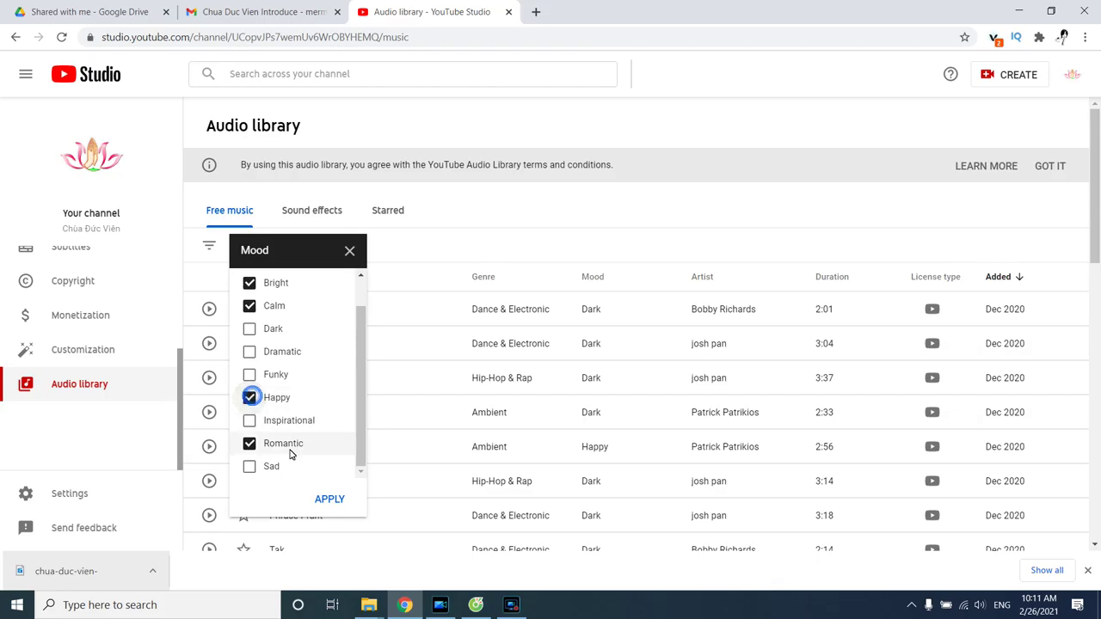
pyautogui.click(337, 503)
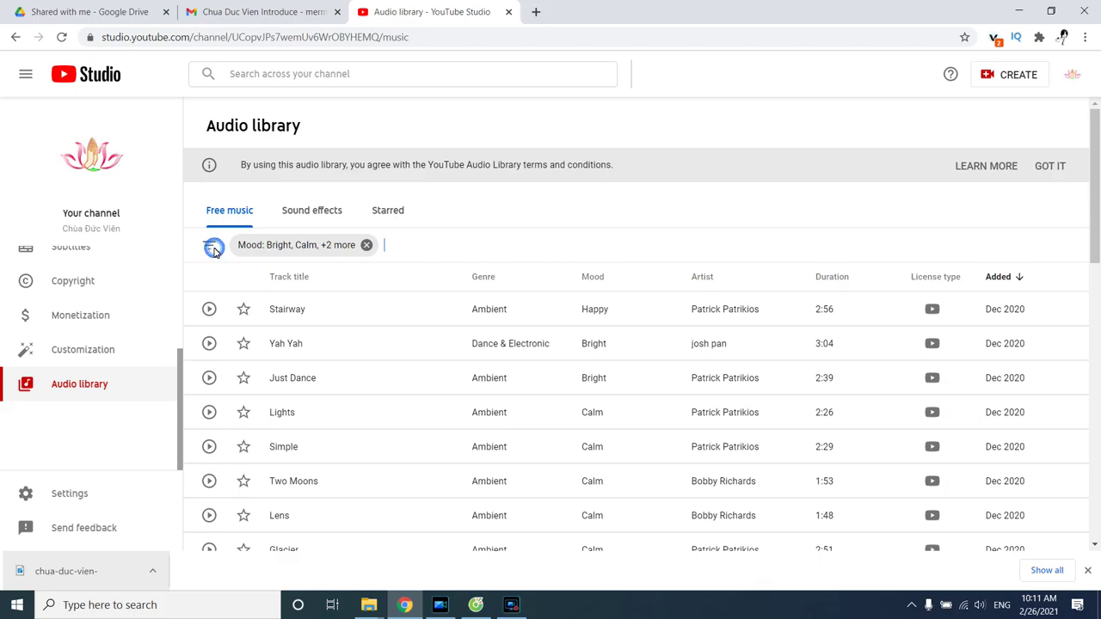
# Preview the tracks Stairway, Yah Yah and Just Dance in the filtered music list.
pyautogui.click(209, 310)
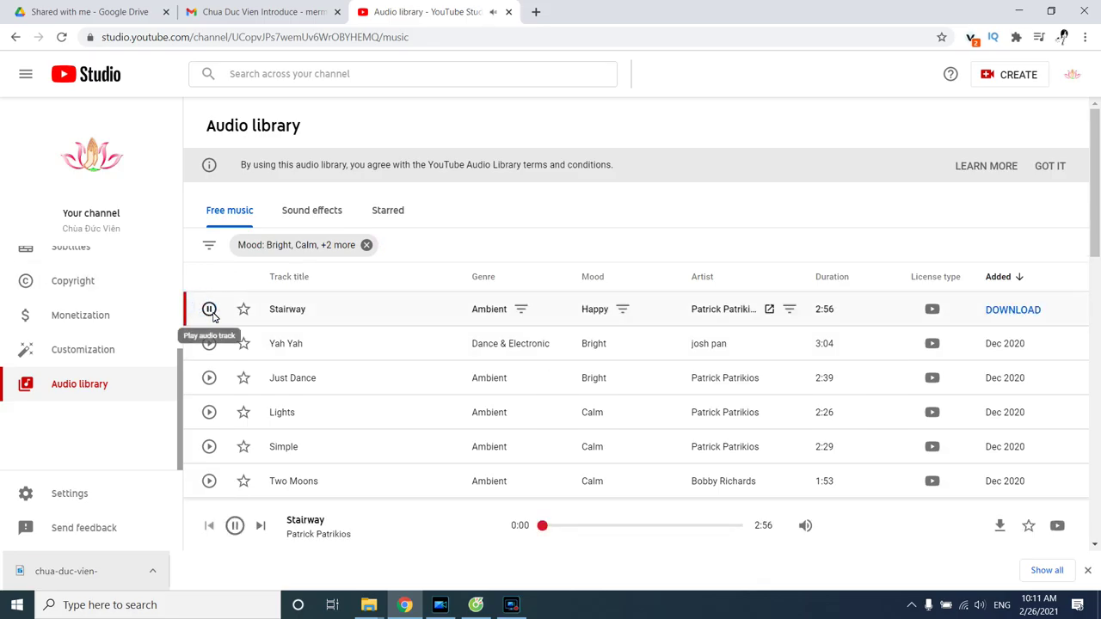
pyautogui.click(213, 315)
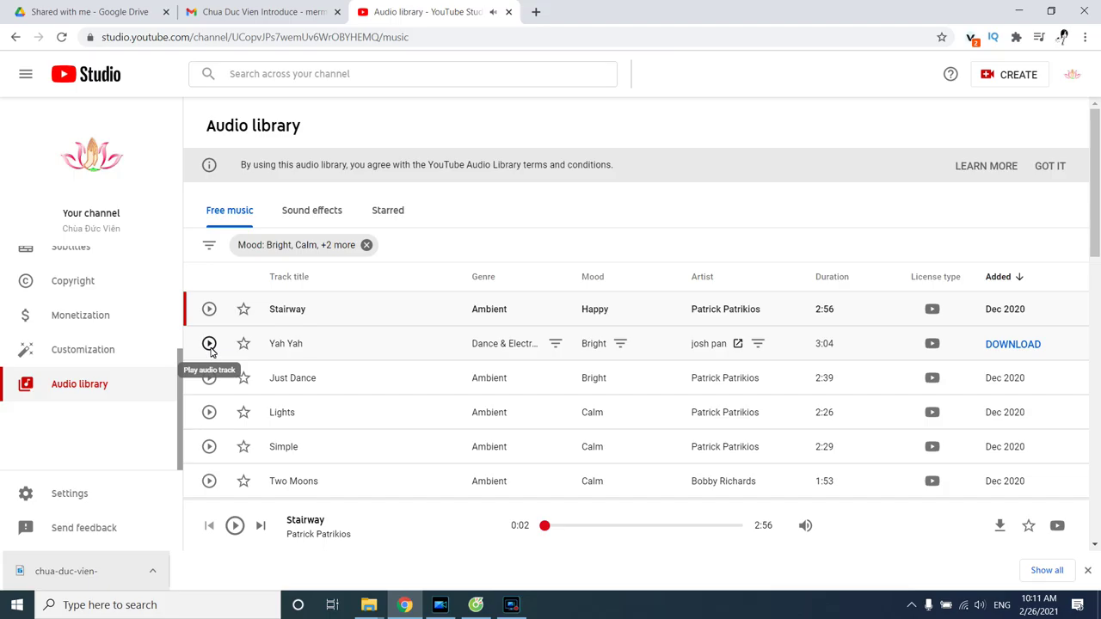
pyautogui.click(209, 344)
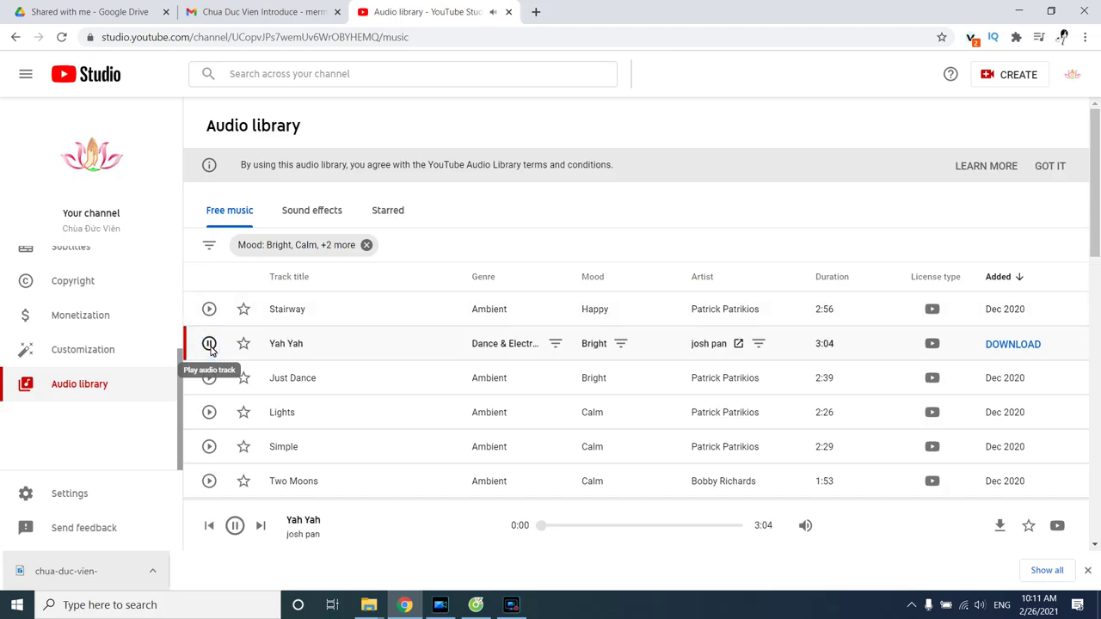
pyautogui.click(209, 378)
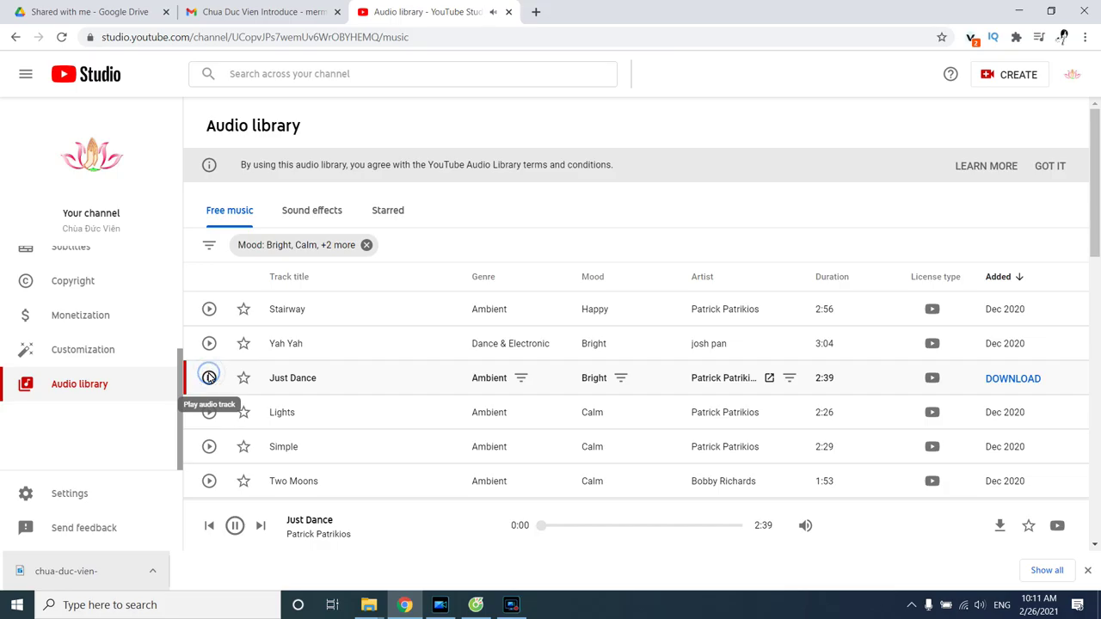
pyautogui.click(209, 378)
pyautogui.click(209, 378)
pyautogui.click(209, 378)
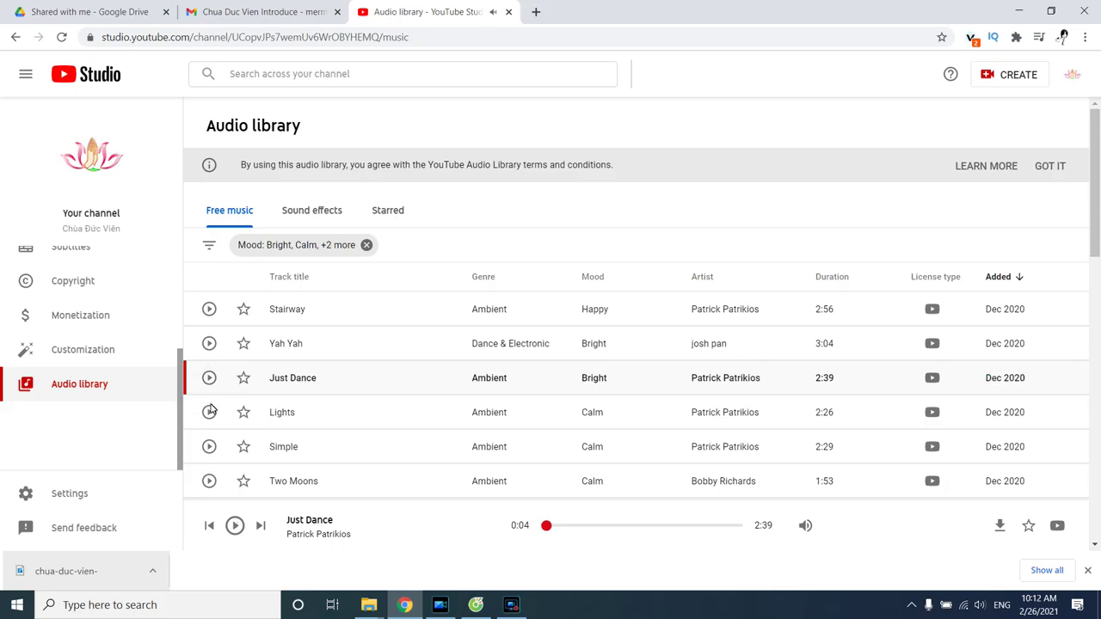
# Preview the calm tracks Lights, Simple and Two Moons in the filtered music list.
pyautogui.click(209, 412)
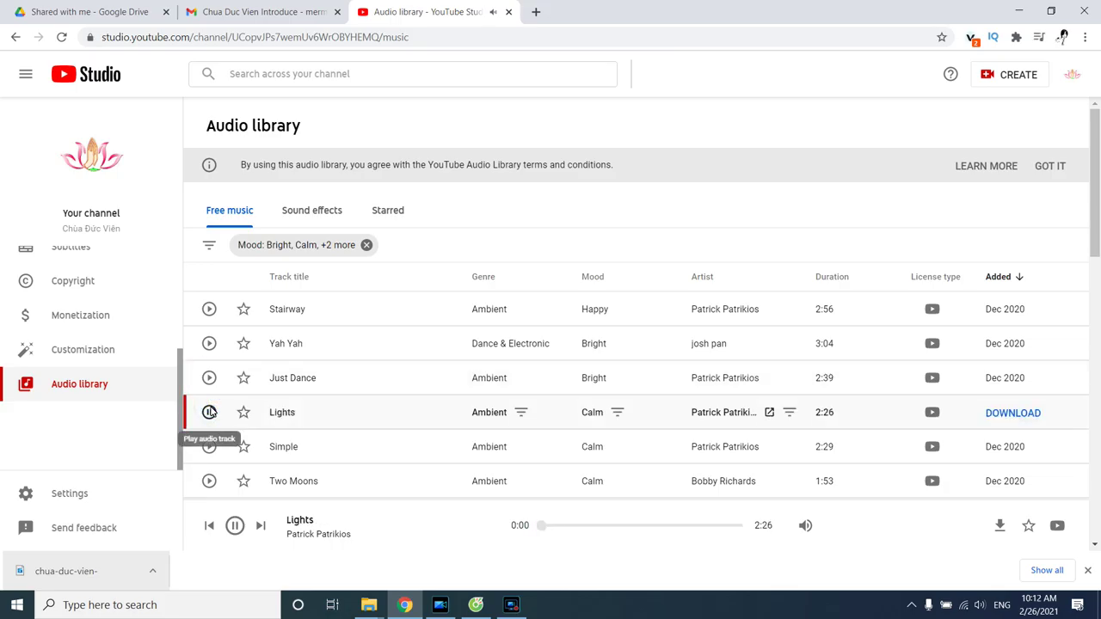
pyautogui.click(209, 412)
pyautogui.click(209, 412)
pyautogui.click(209, 412)
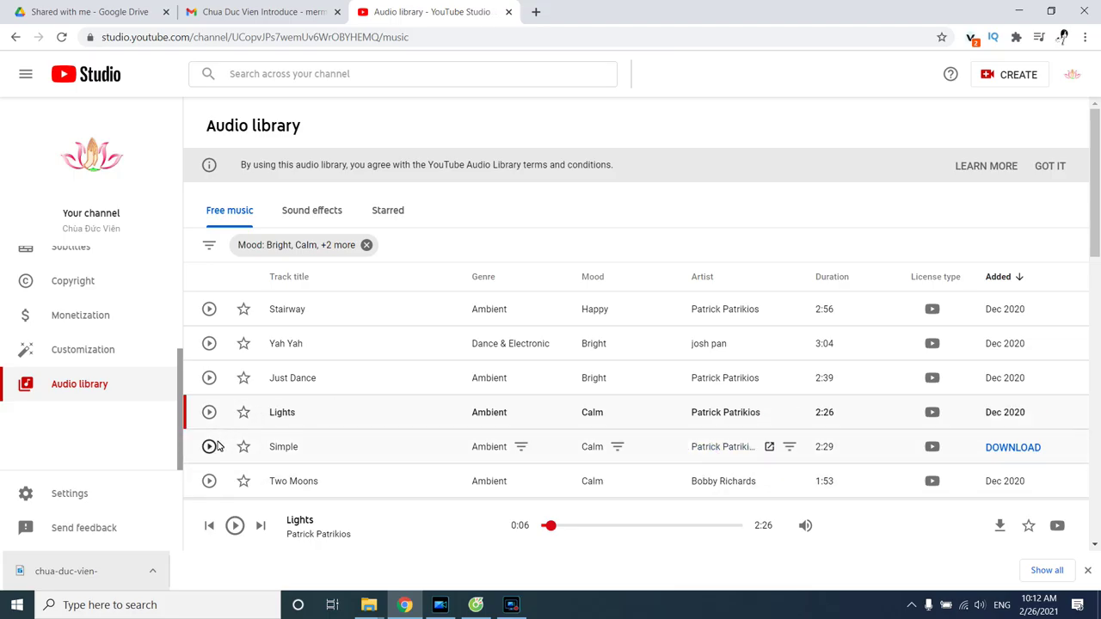
pyautogui.click(209, 447)
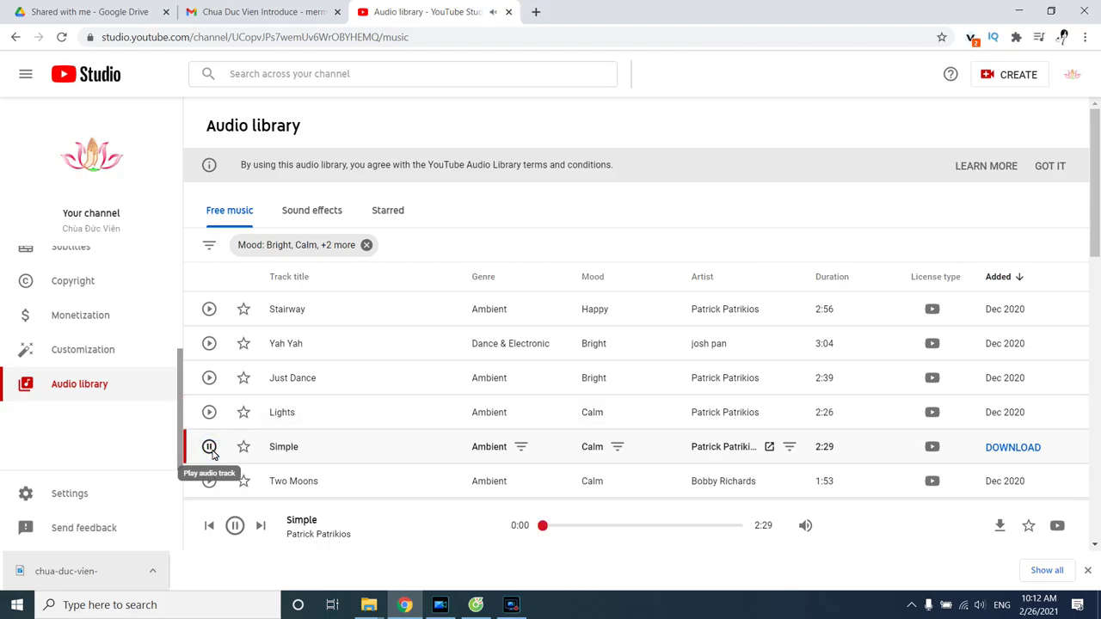
pyautogui.click(209, 447)
pyautogui.click(210, 481)
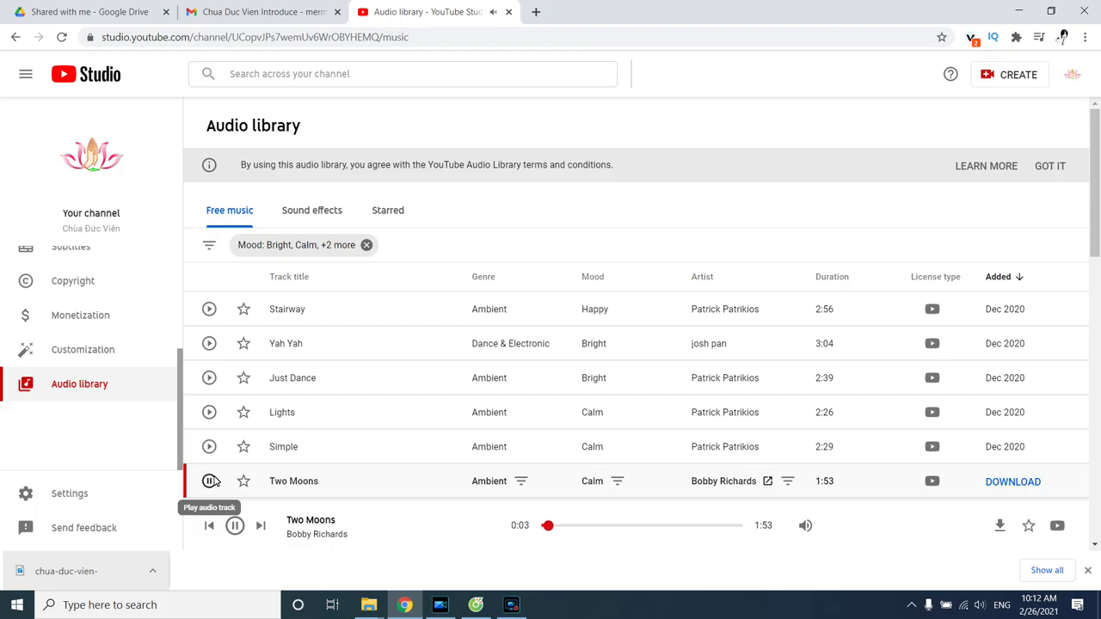
# Preview the calm tracks Lens and Glacier in the filtered music list.
pyautogui.scroll(-1, 221, 476)
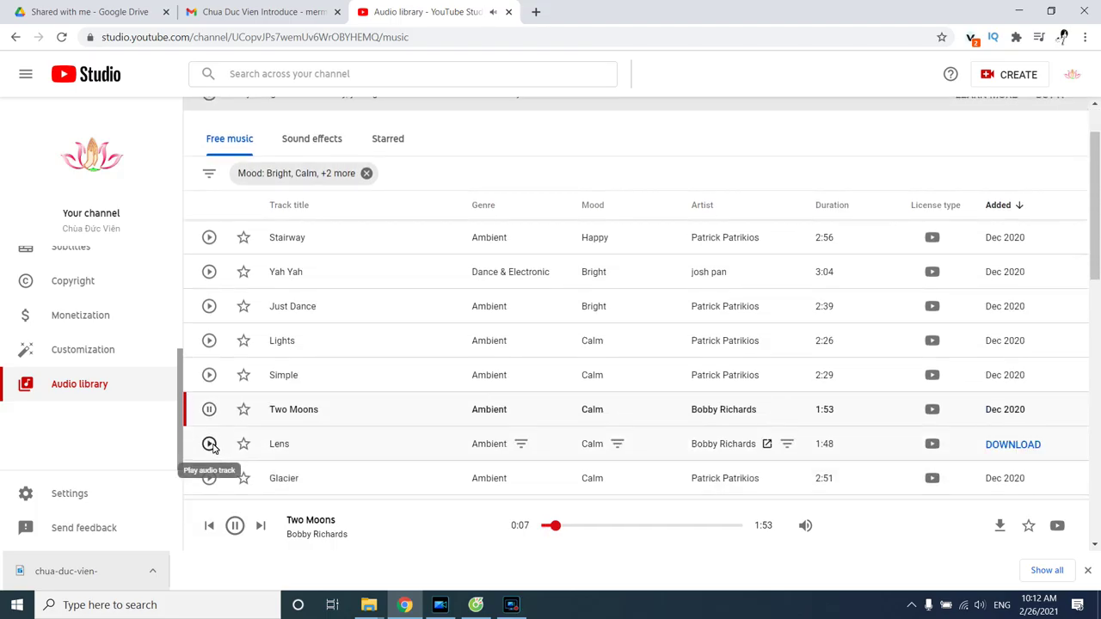
pyautogui.click(211, 446)
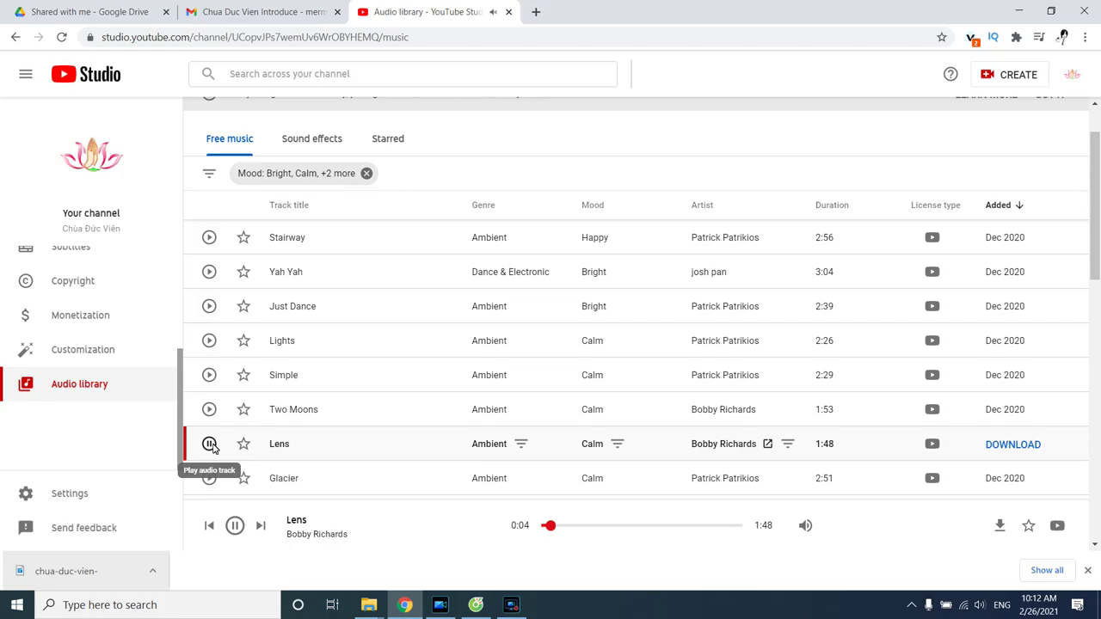
pyautogui.click(210, 446)
pyautogui.click(210, 478)
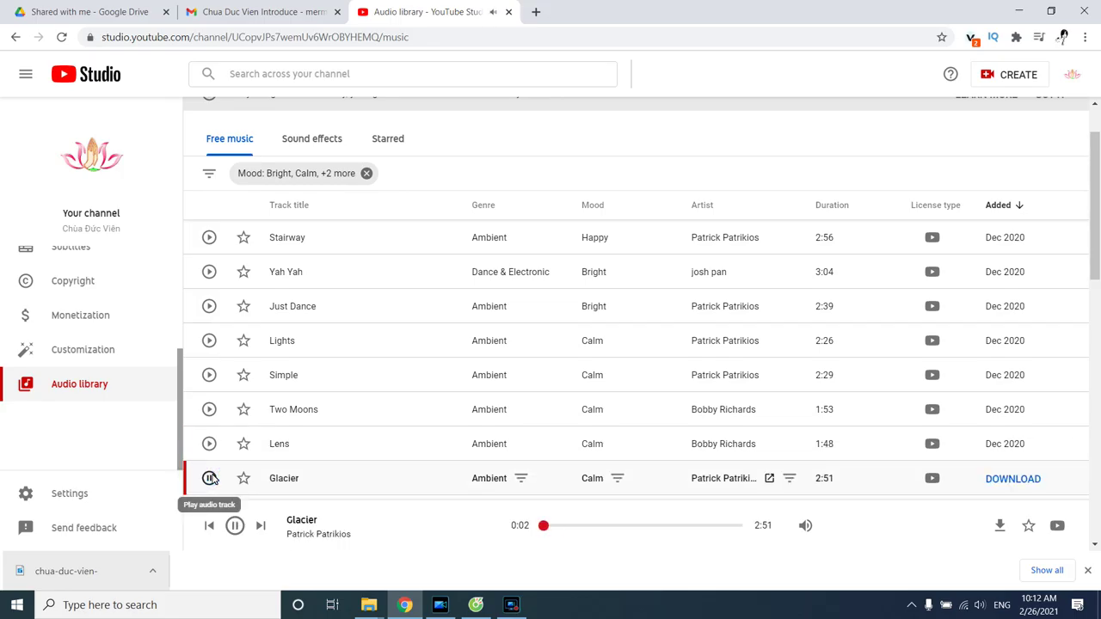
pyautogui.click(211, 478)
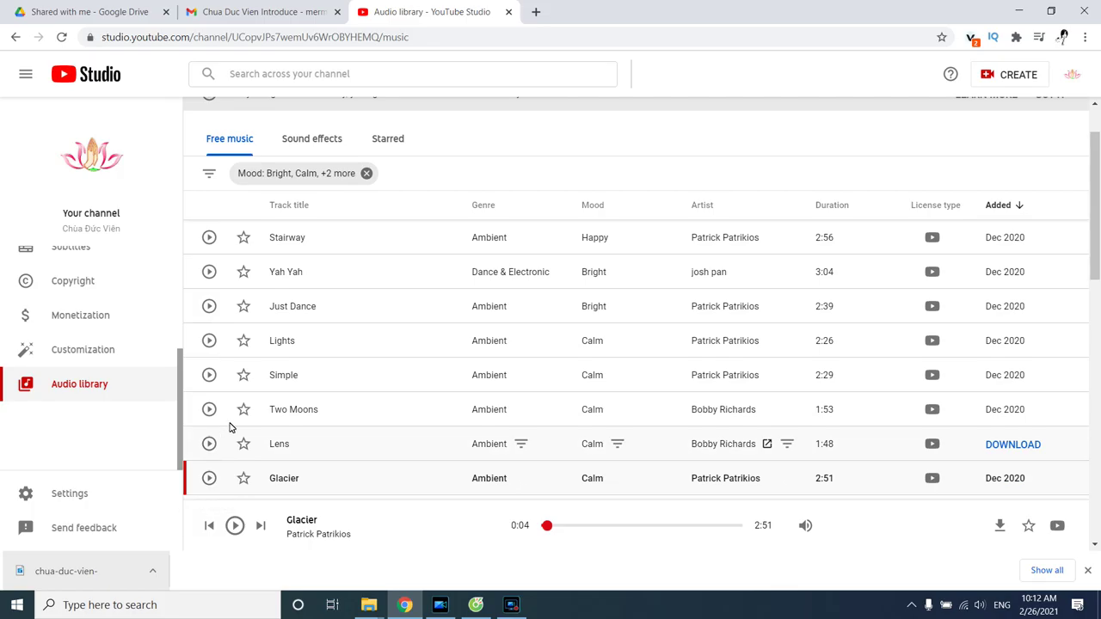
# Play the track Lights briefly once more and download it from the Audio library.
pyautogui.click(209, 341)
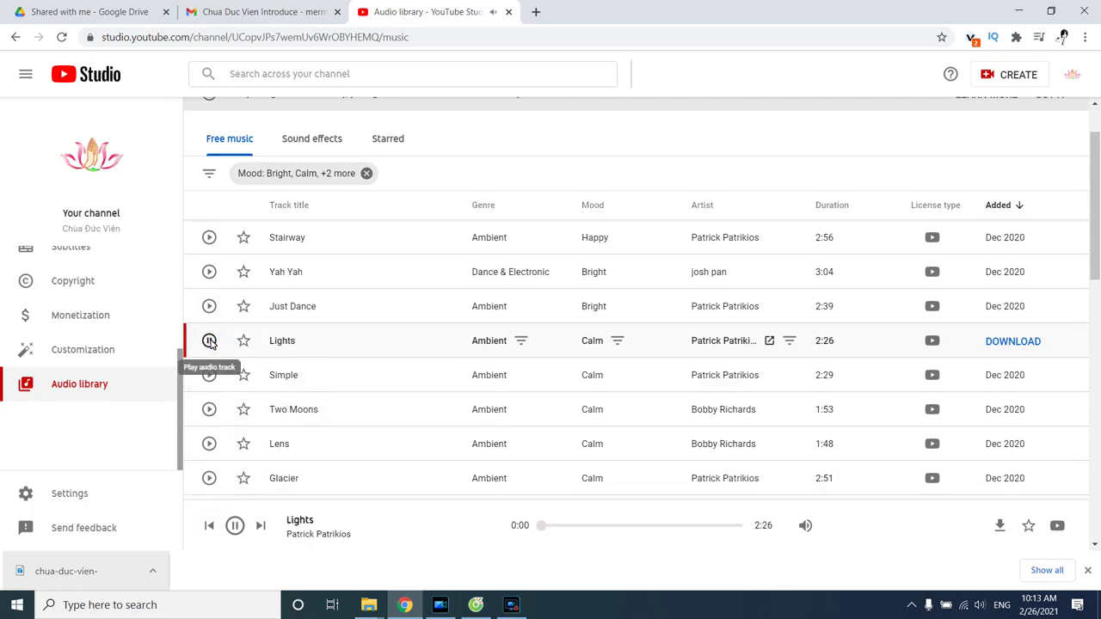
pyautogui.click(210, 341)
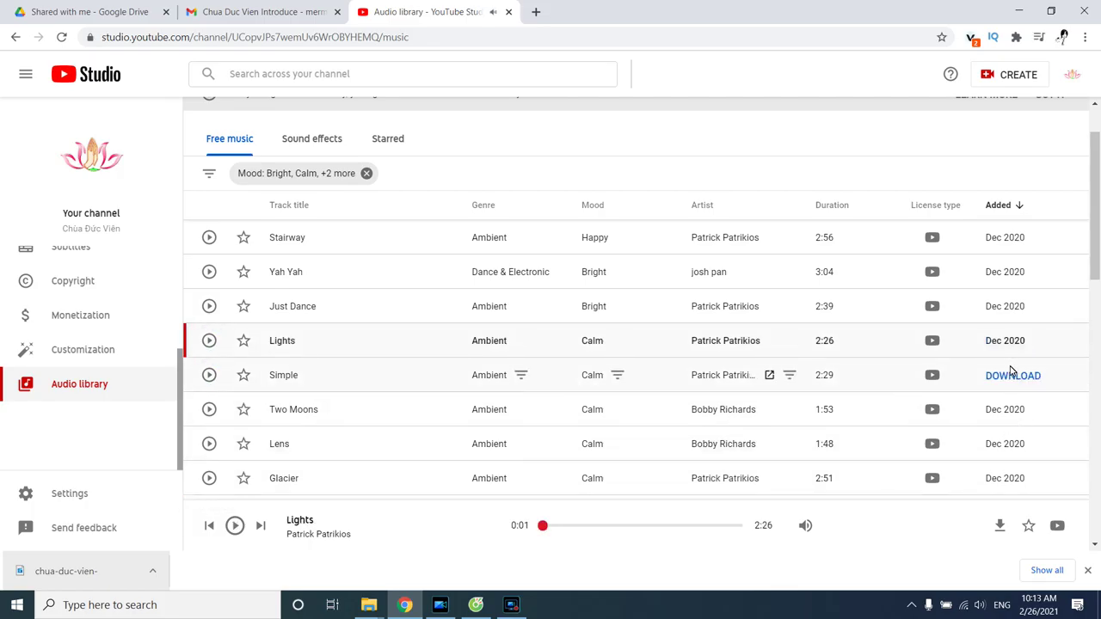
pyautogui.click(998, 342)
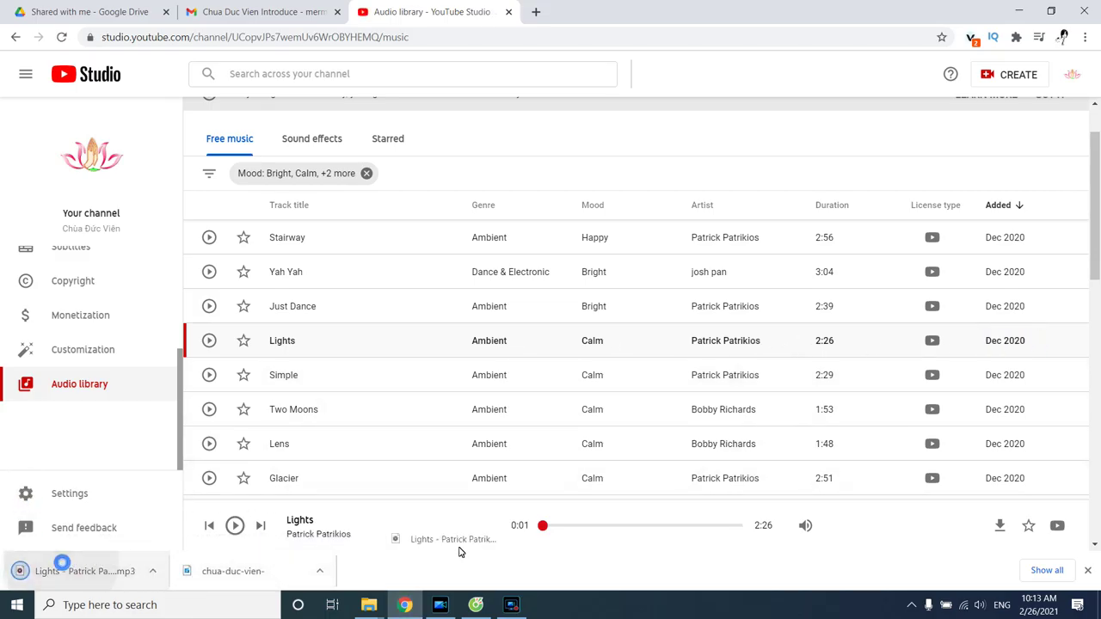
# Import the downloaded Lights MP3 into PowerDirector's media library and select its clip there.
pyautogui.click(511, 605)
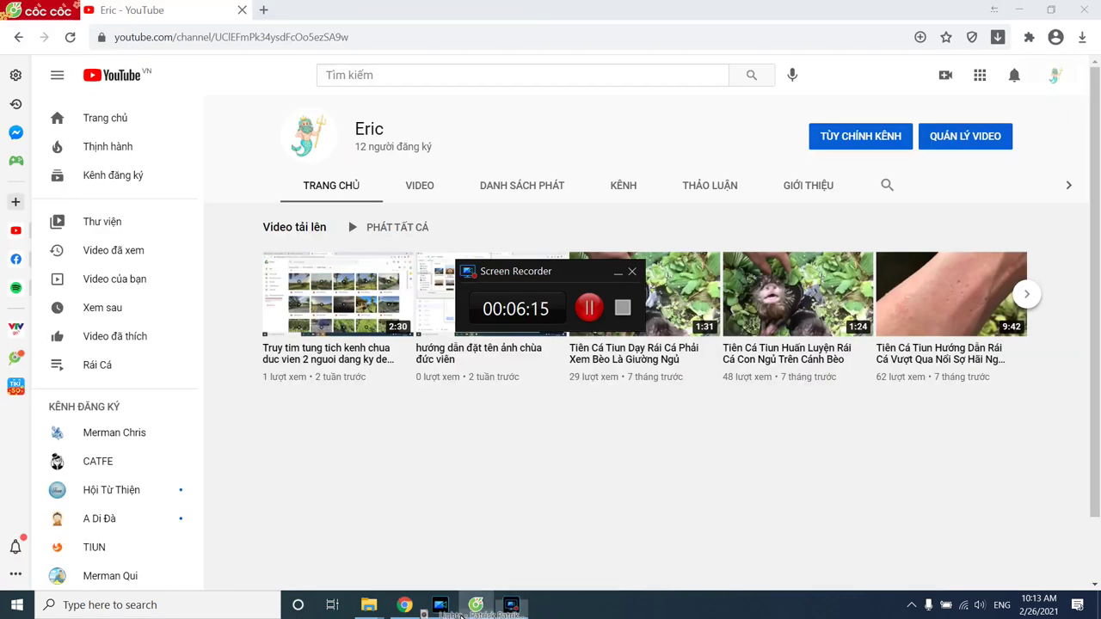
pyautogui.click(476, 605)
pyautogui.click(439, 605)
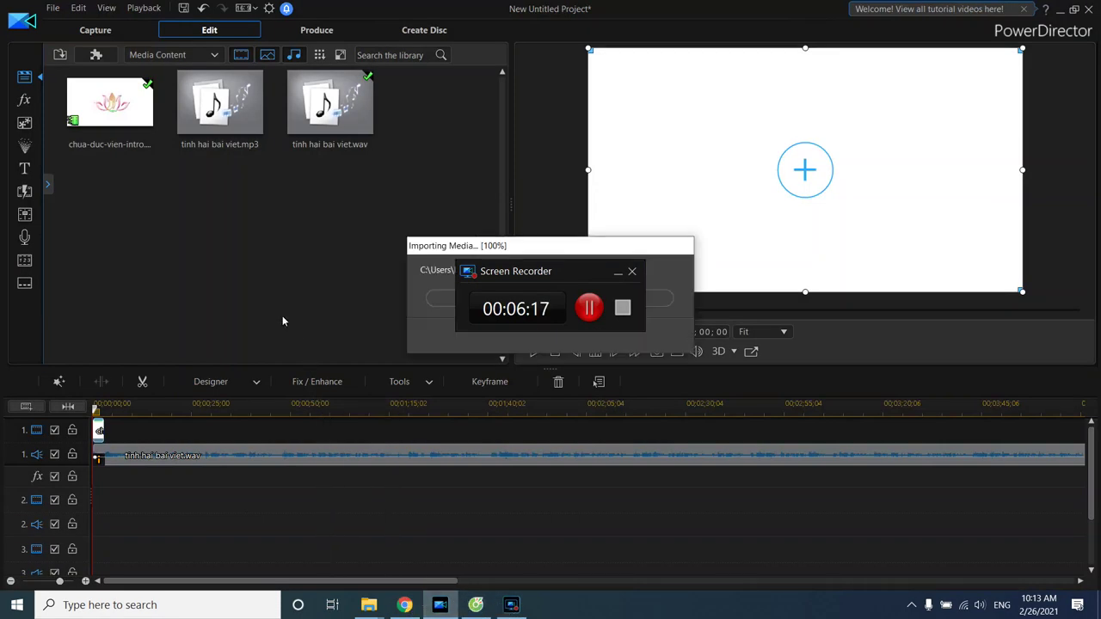
pyautogui.click(616, 275)
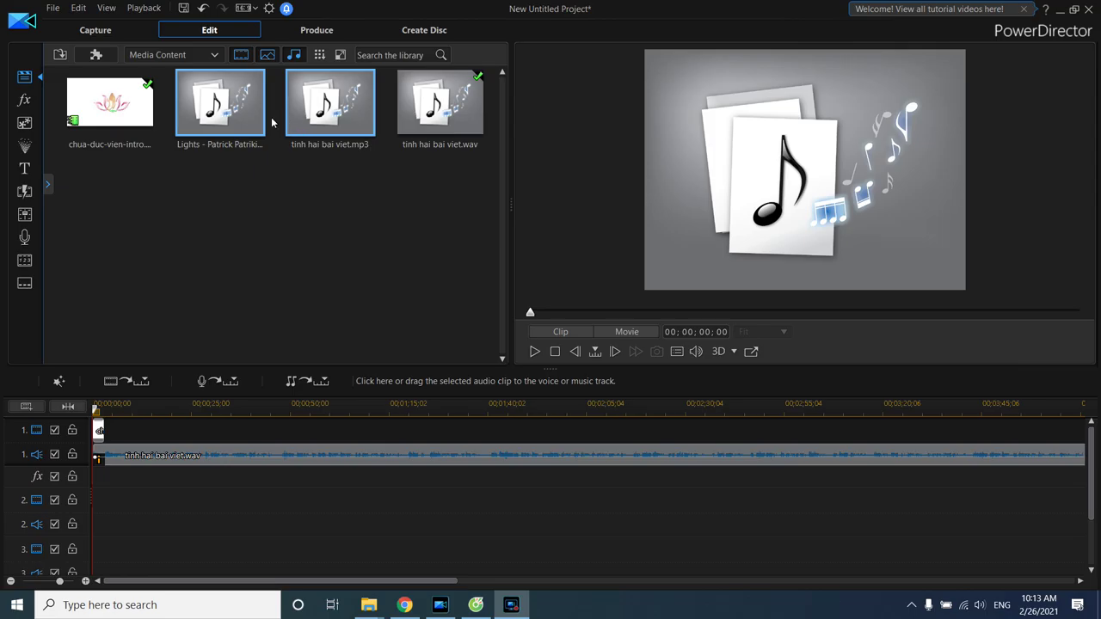
pyautogui.moveTo(232, 116); pyautogui.dragTo(204, 127)
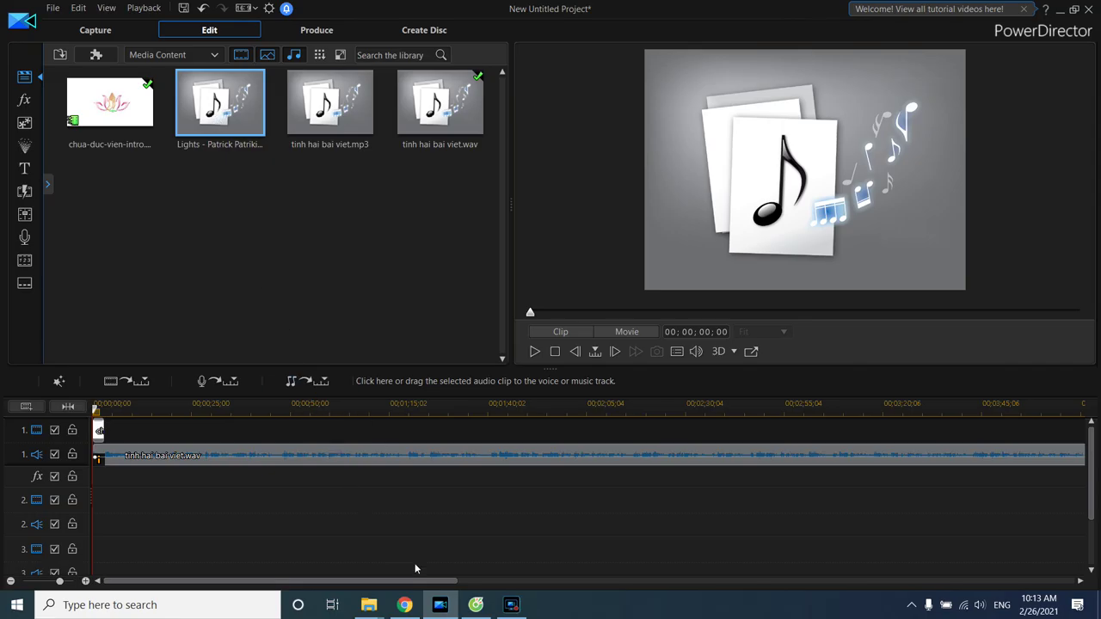
# Return to Chrome and bring the downloaded Lights MP3 over to PowerDirector's media library again.
pyautogui.click(475, 605)
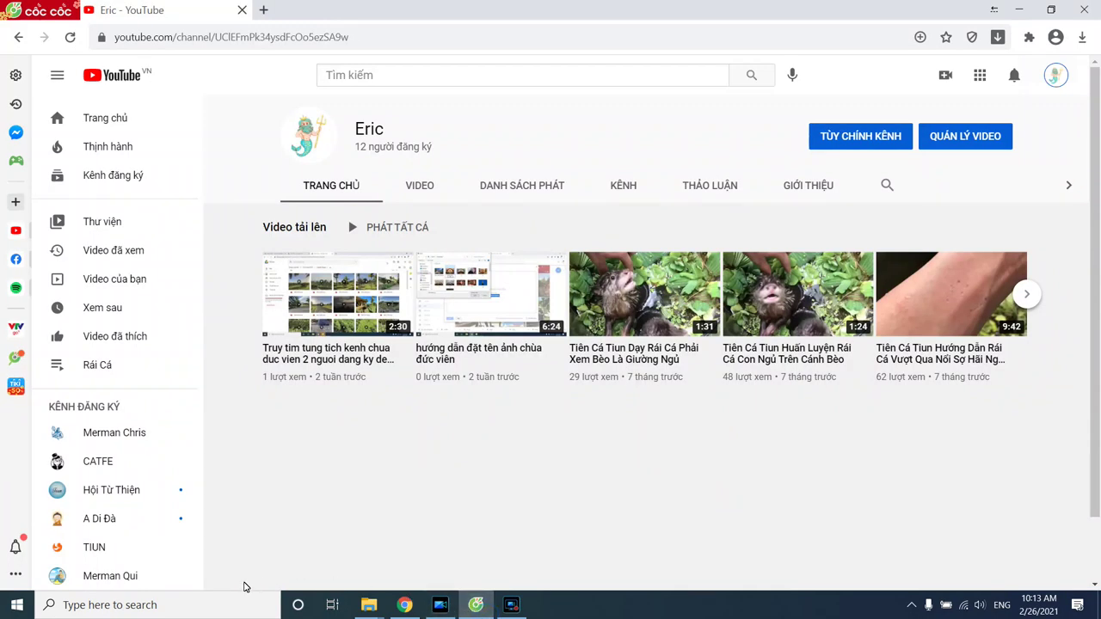
pyautogui.click(404, 605)
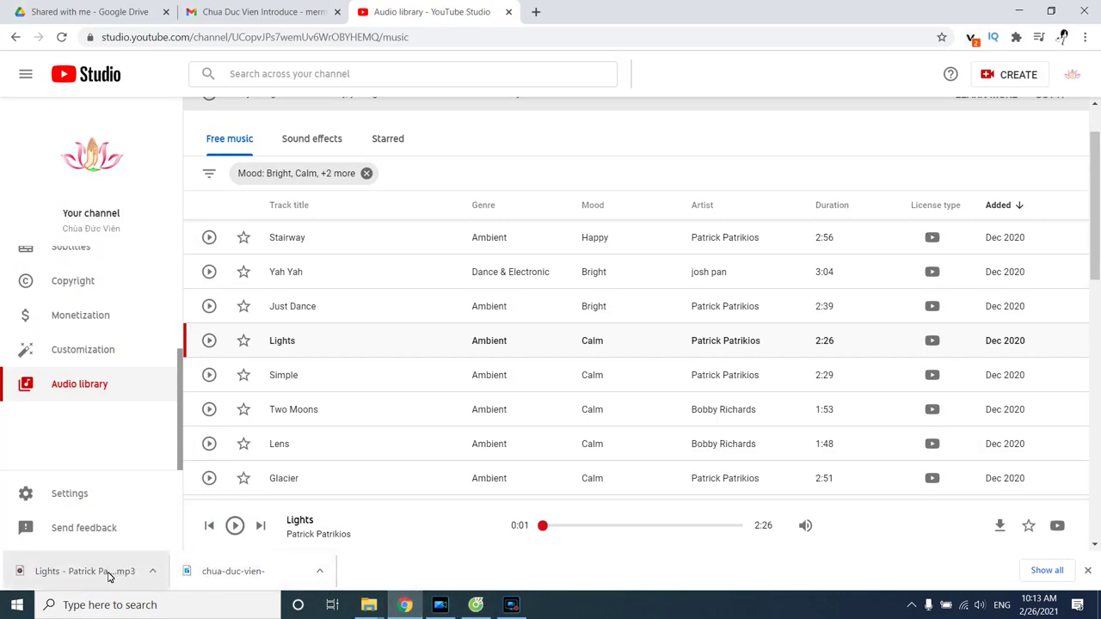
pyautogui.moveTo(109, 573); pyautogui.dragTo(372, 280)
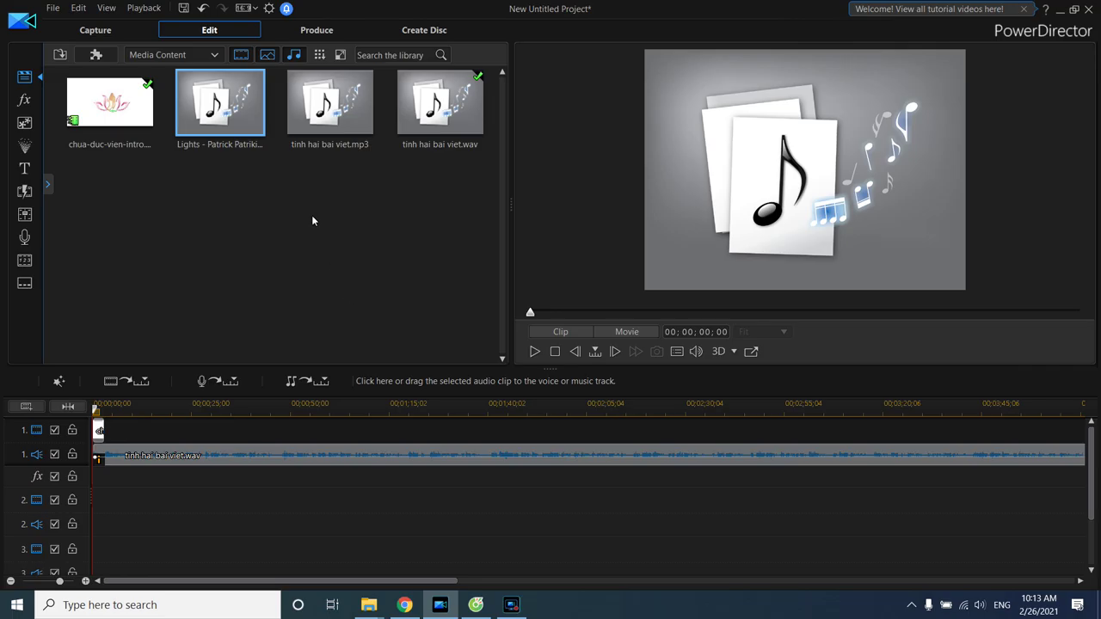
# Place the Lights clip at the start of audio track 2 and play the first seconds of the movie.
pyautogui.moveTo(227, 115); pyautogui.dragTo(68, 522)
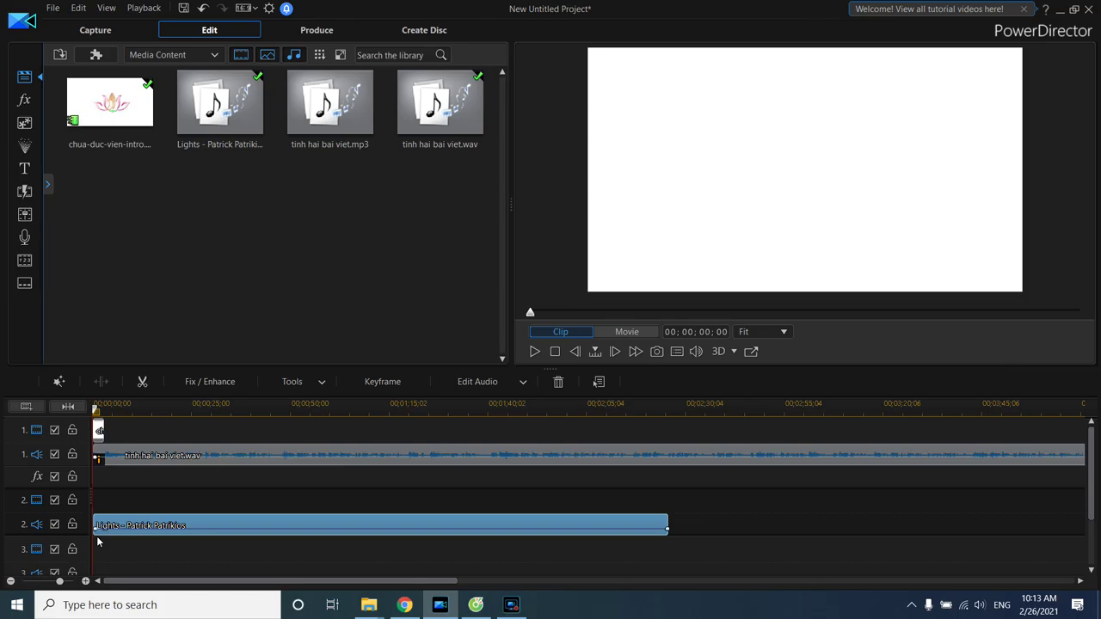
pyautogui.click(535, 354)
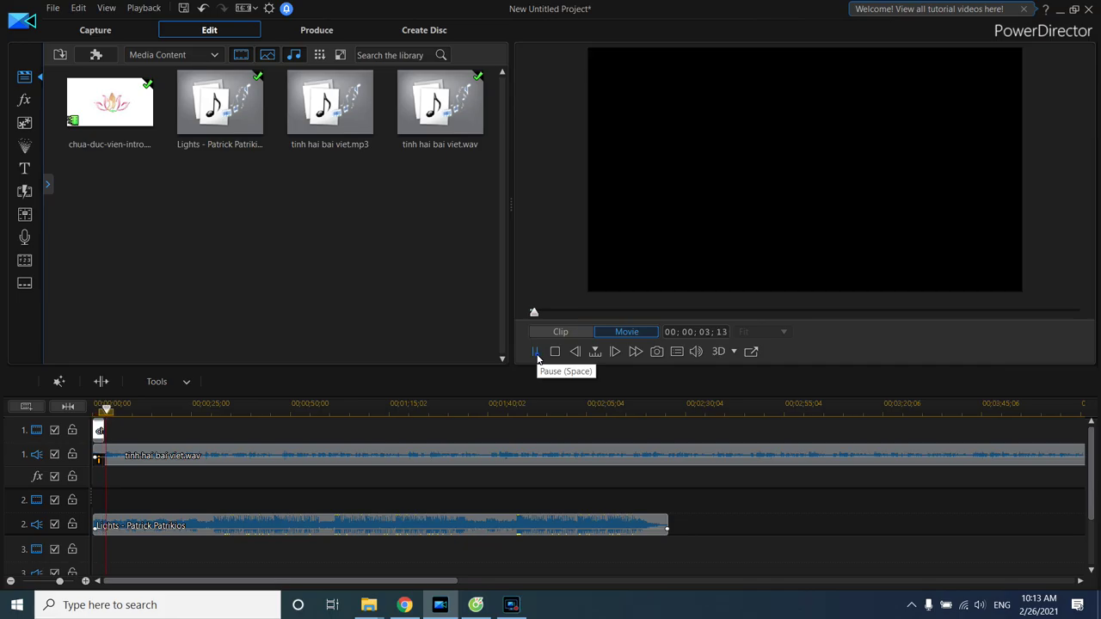
pyautogui.click(535, 351)
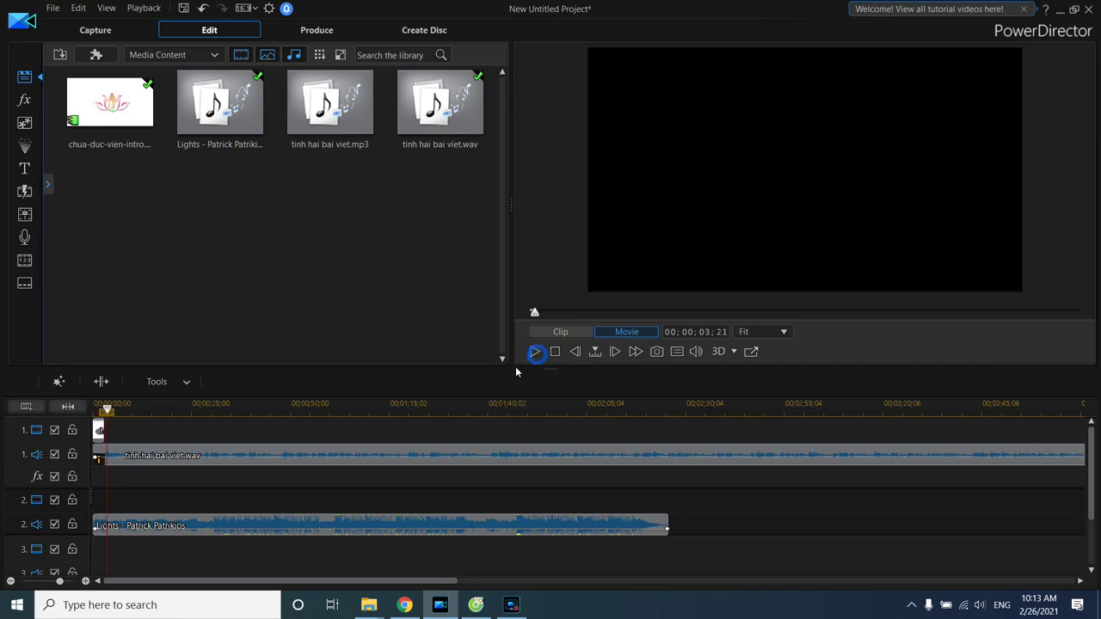
# Raise the volume of the tinh hai bai viet.wav clip on audio track 1 to about +11.4.
pyautogui.click(125, 527)
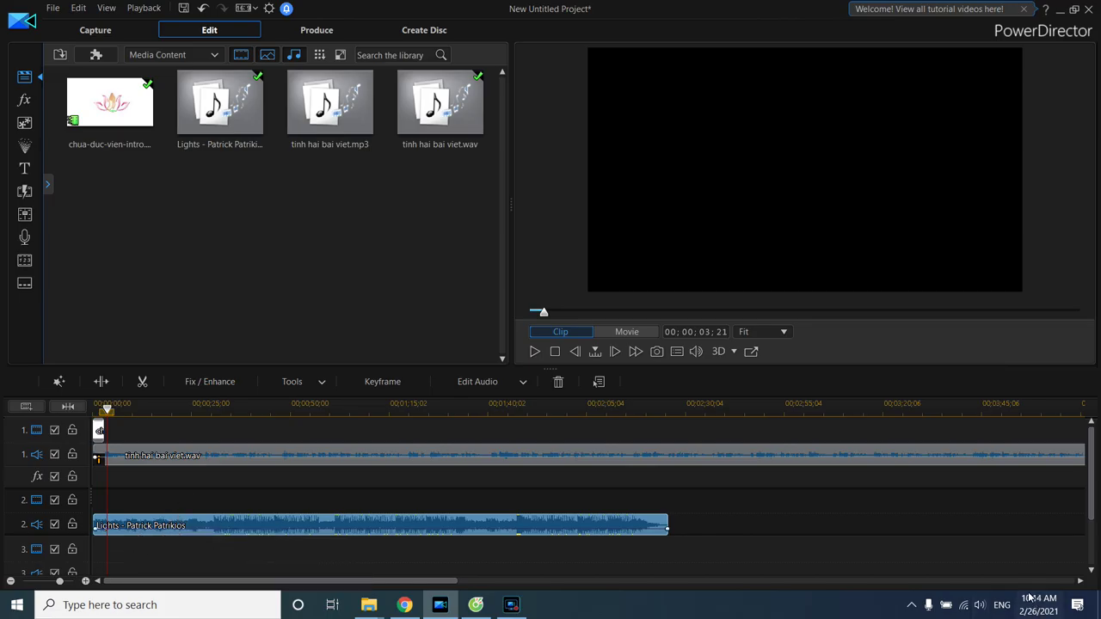
pyautogui.click(980, 606)
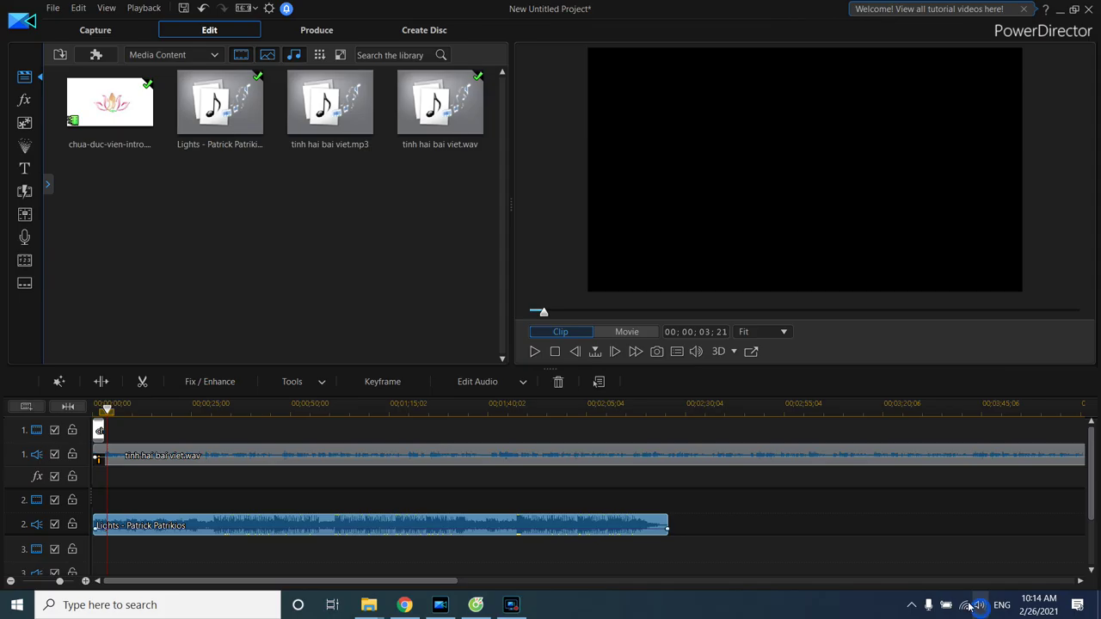
pyautogui.click(583, 459)
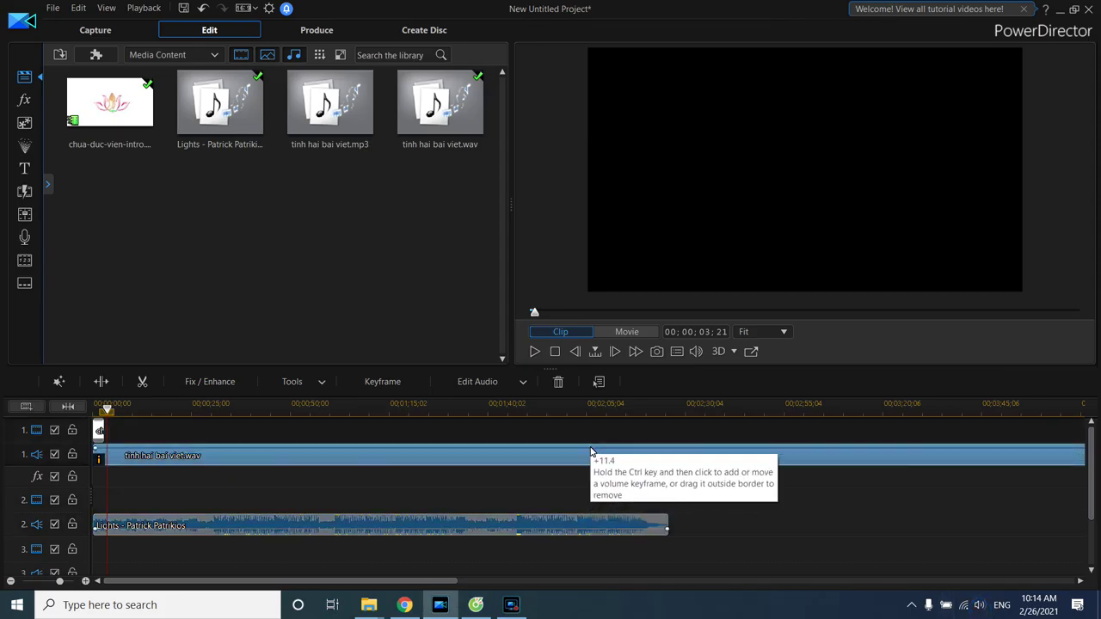
# Lower the volume of the Lights clip on audio track 2 to about -11.1, playing the movie to check the mix.
pyautogui.click(342, 526)
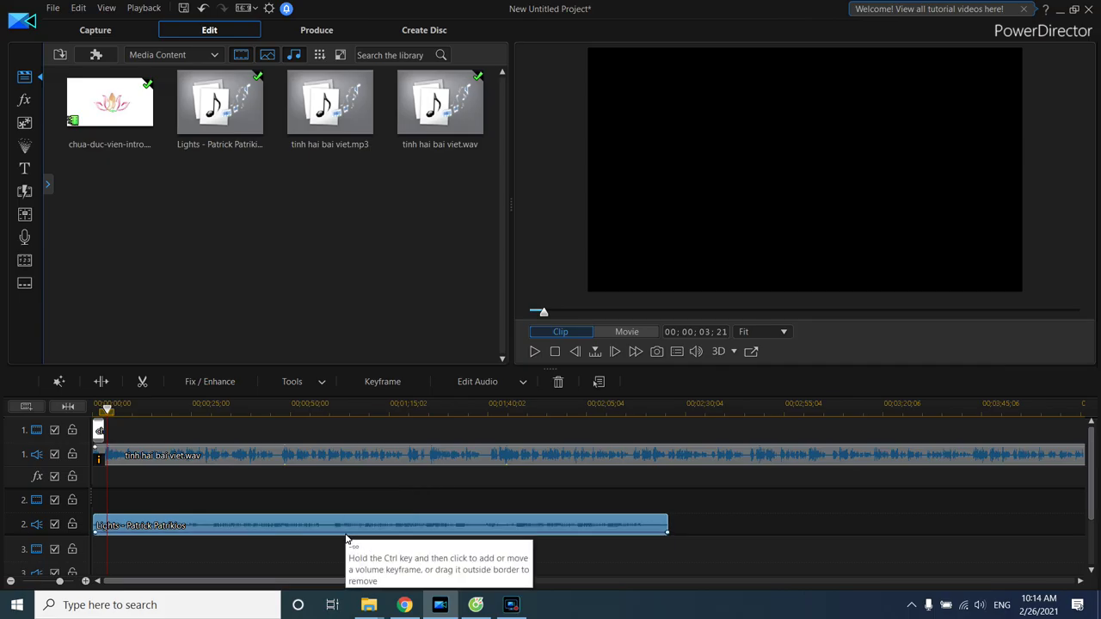
pyautogui.moveTo(347, 540); pyautogui.dragTo(348, 530)
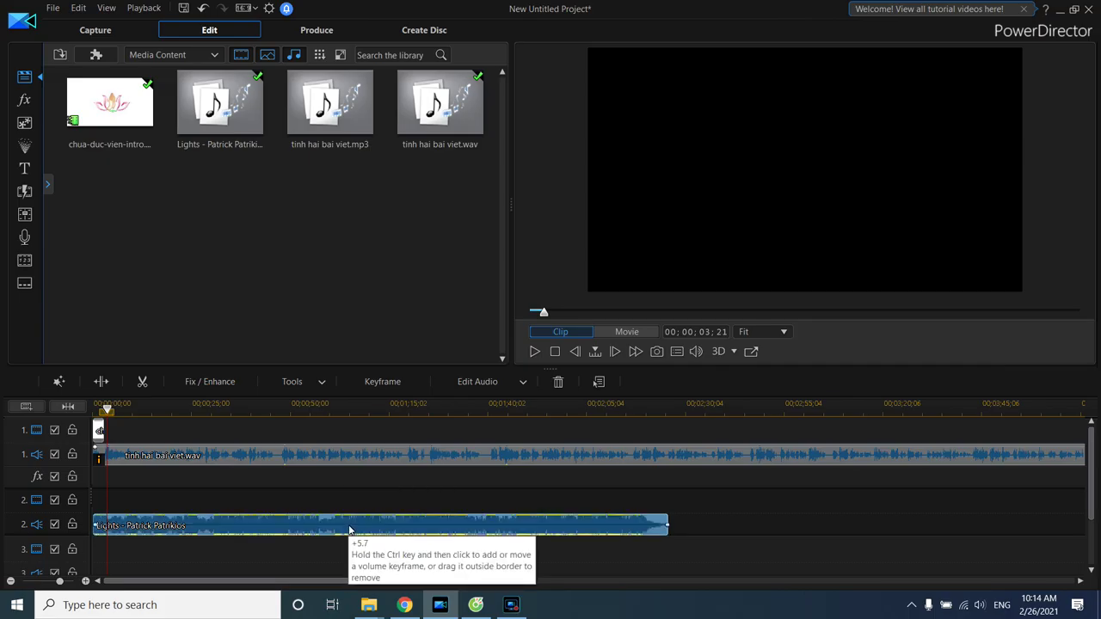
pyautogui.moveTo(350, 534); pyautogui.dragTo(350, 530)
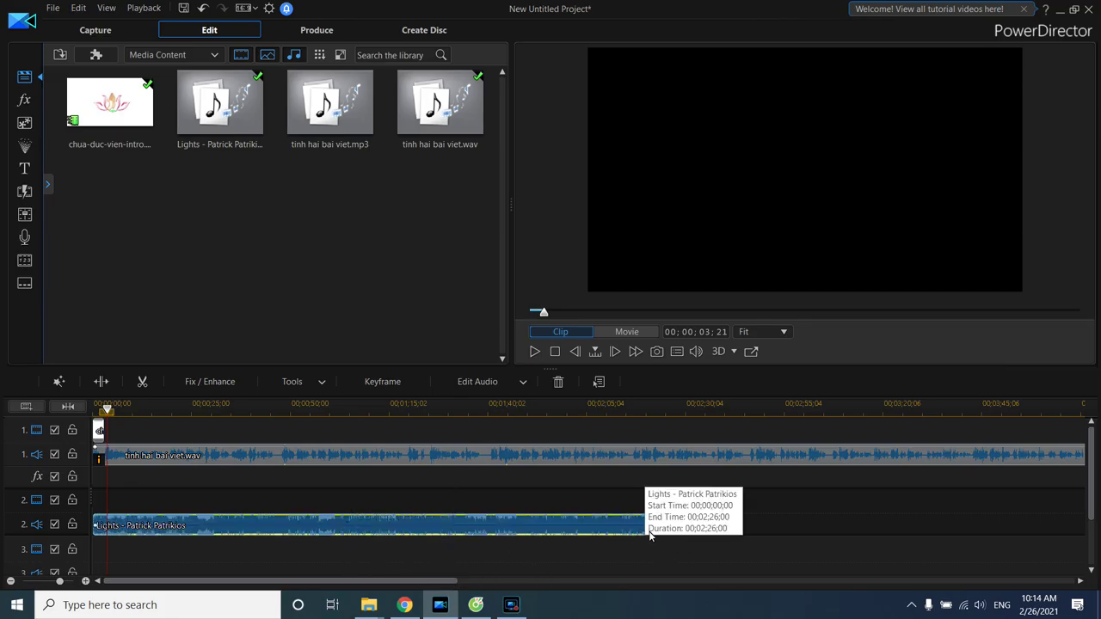
pyautogui.moveTo(365, 529); pyautogui.dragTo(365, 527)
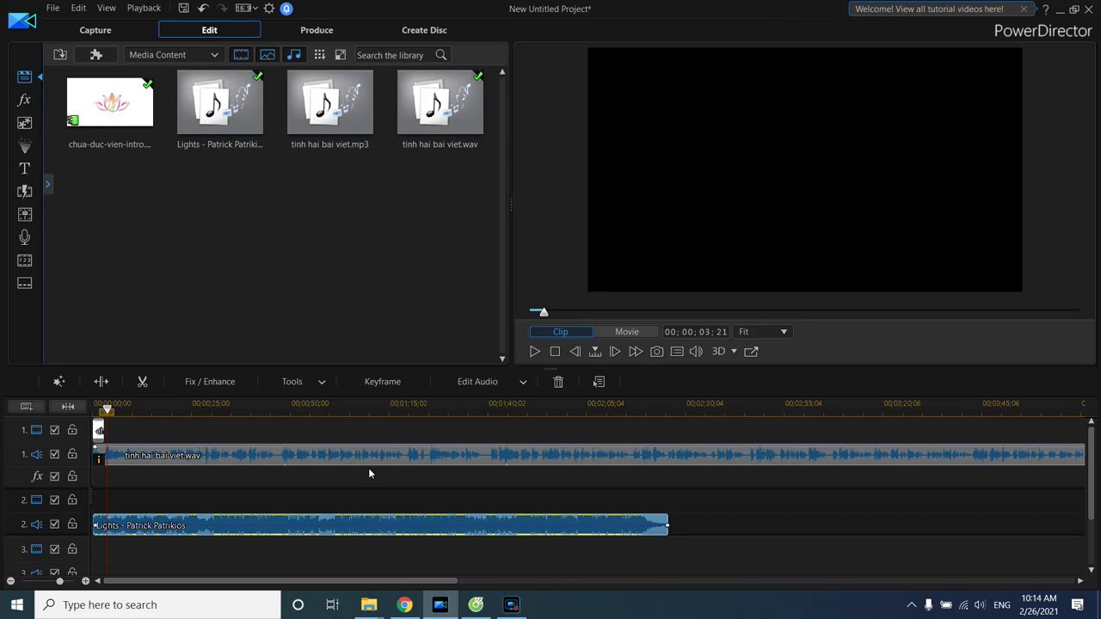
pyautogui.click(359, 537)
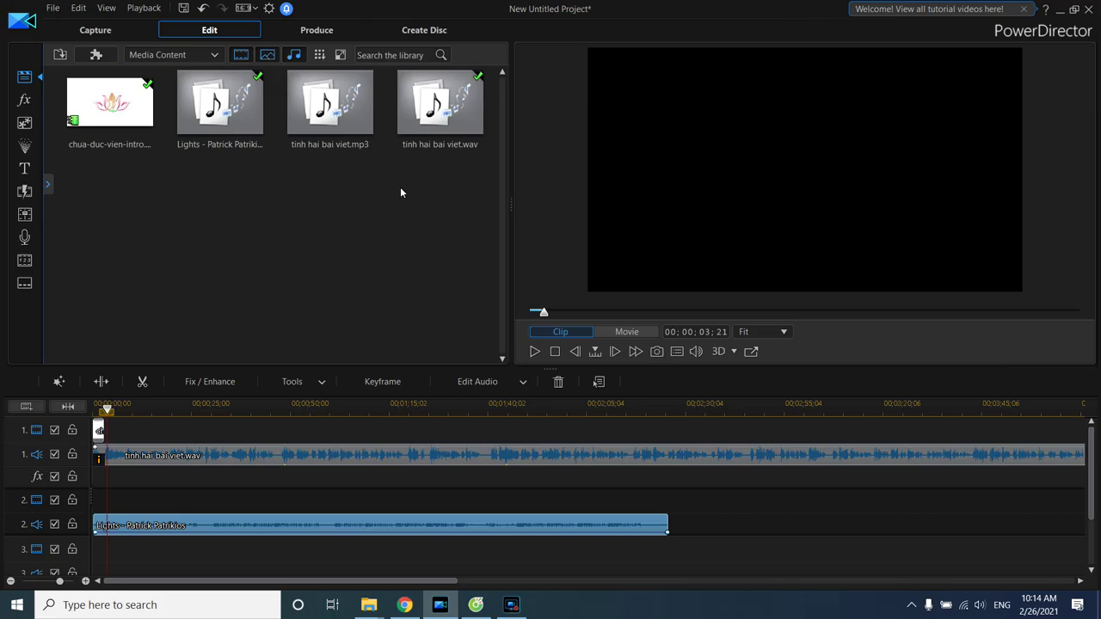
pyautogui.click(535, 353)
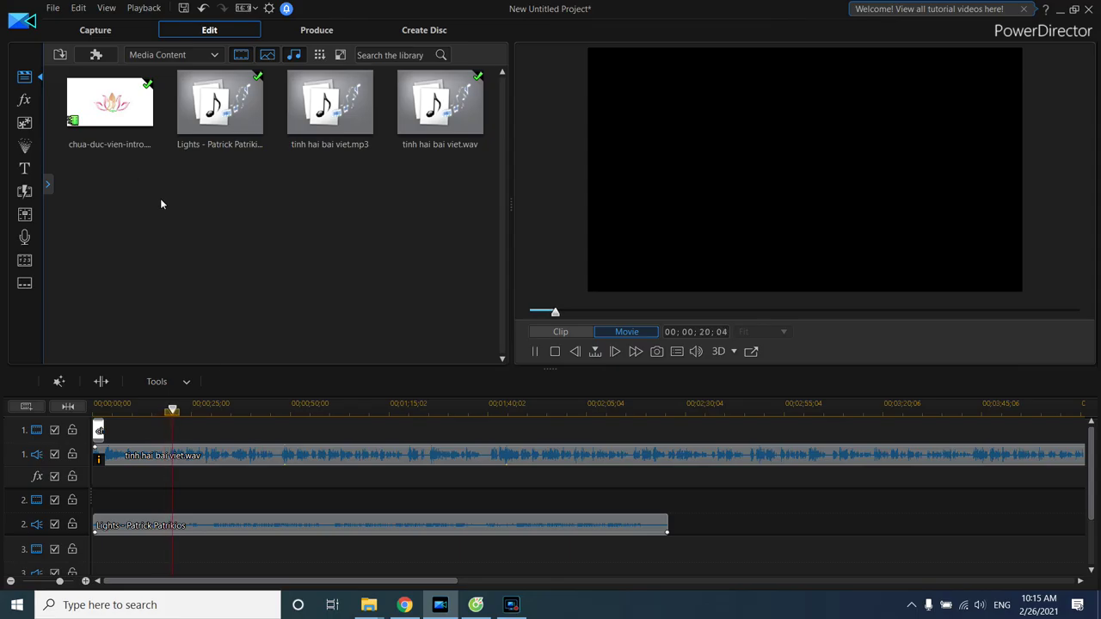
pyautogui.click(315, 539)
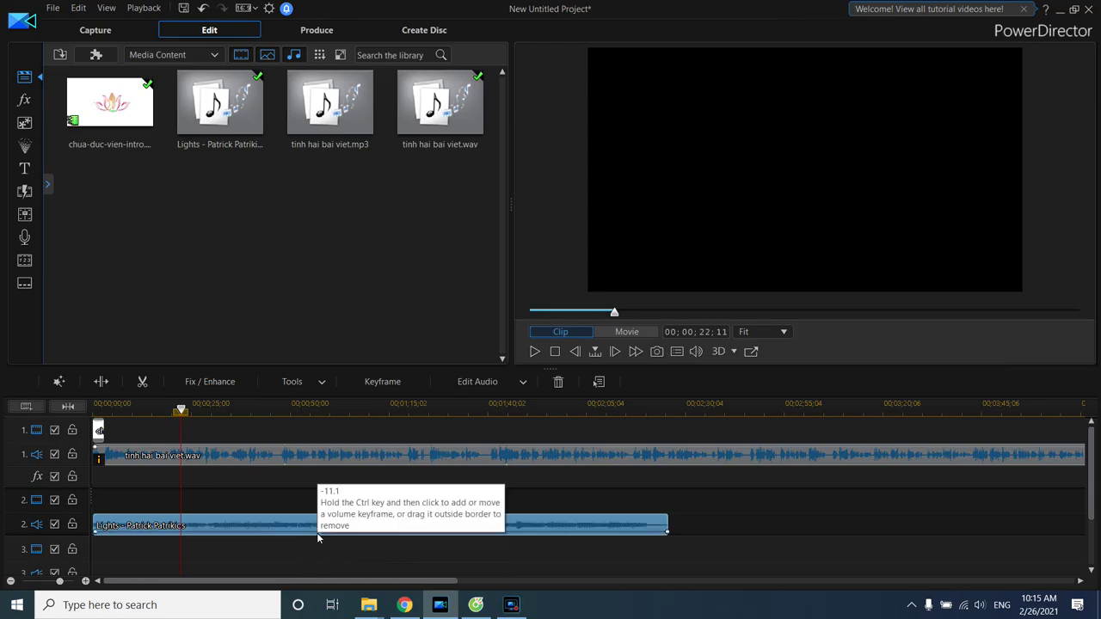
pyautogui.click(474, 567)
pyautogui.press('space')
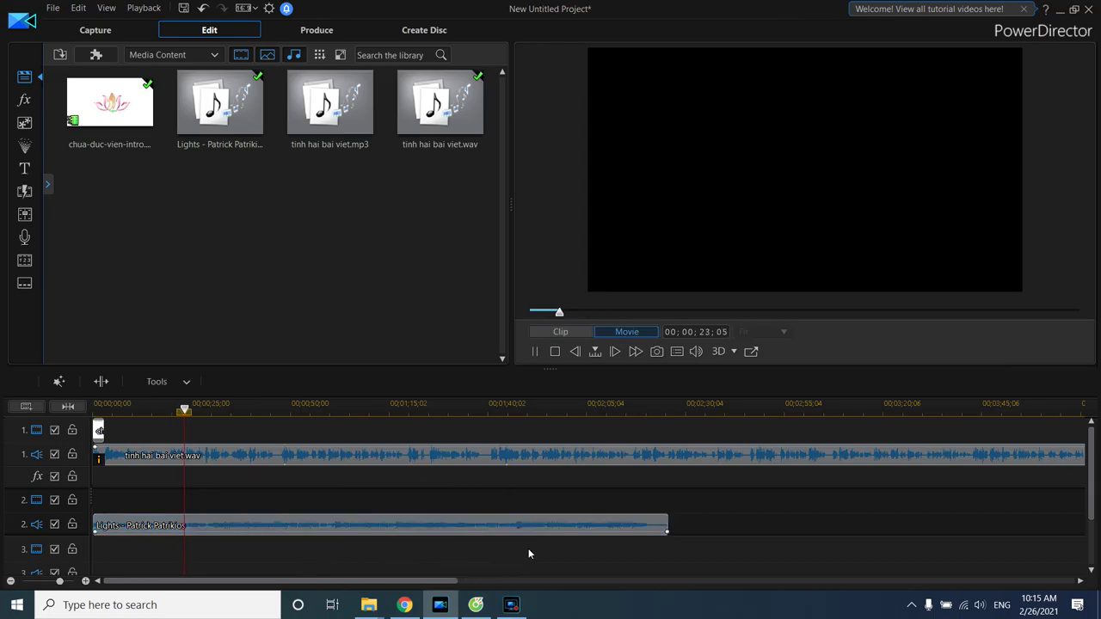
# Readjust the Lights clip's volume on audio track 2 to about -11.1 near the 28-second mark and resume movie playback from there.
pyautogui.moveTo(695, 414); pyautogui.dragTo(487, 398)
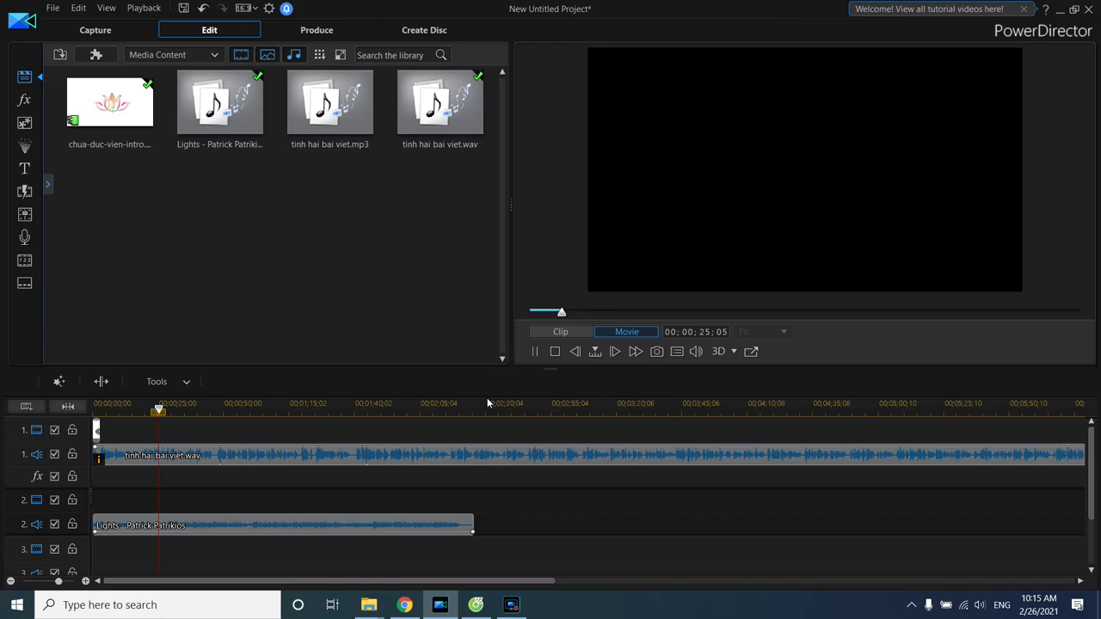
pyautogui.click(351, 532)
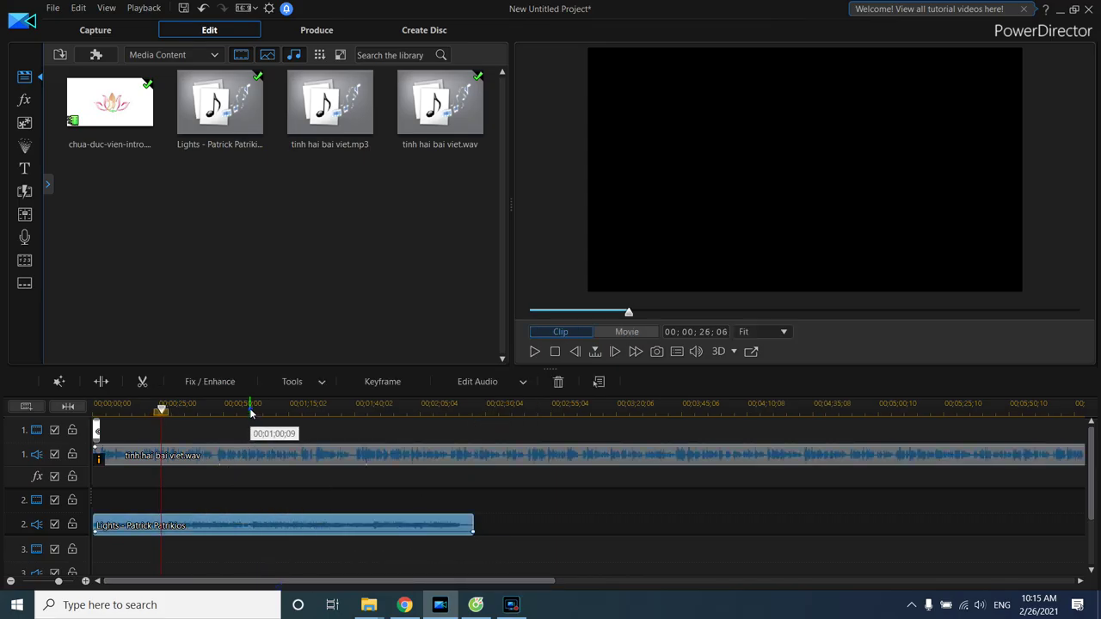
pyautogui.moveTo(249, 406); pyautogui.dragTo(730, 492)
pyautogui.moveTo(262, 581); pyautogui.dragTo(226, 581)
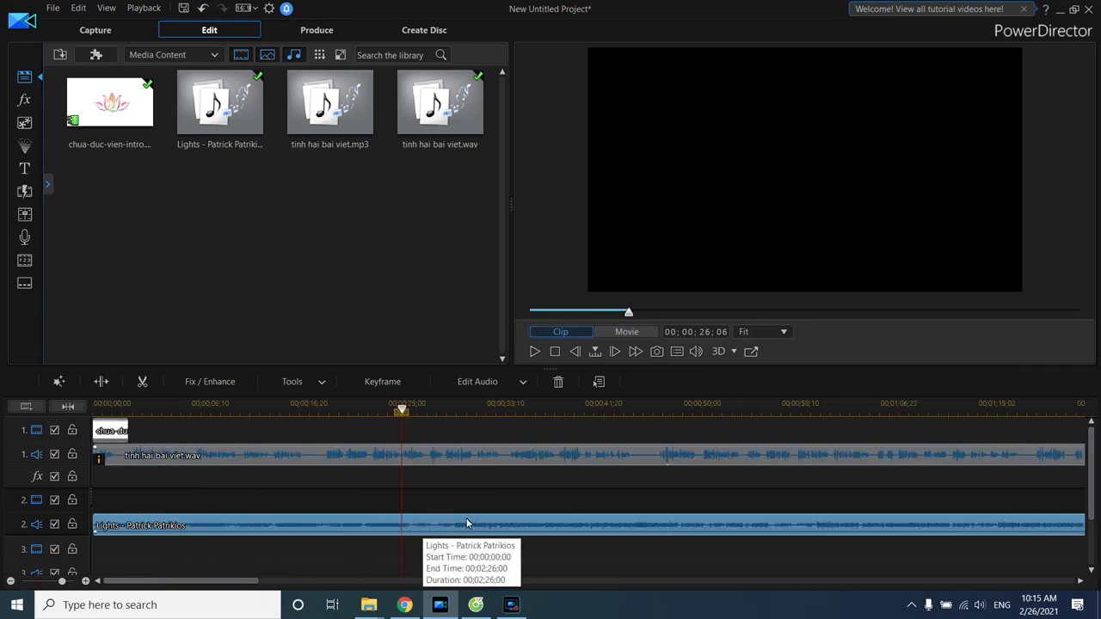
pyautogui.moveTo(467, 405)
pyautogui.mouseDown()
pyautogui.moveTo(381, 413)
pyautogui.moveTo(509, 408)
pyautogui.moveTo(296, 420)
pyautogui.moveTo(567, 416)
pyautogui.moveTo(289, 415)
pyautogui.moveTo(817, 430)
pyautogui.moveTo(322, 438)
pyautogui.moveTo(303, 406)
pyautogui.moveTo(213, 414)
pyautogui.moveTo(548, 416)
pyautogui.moveTo(447, 418)
pyautogui.mouseUp()
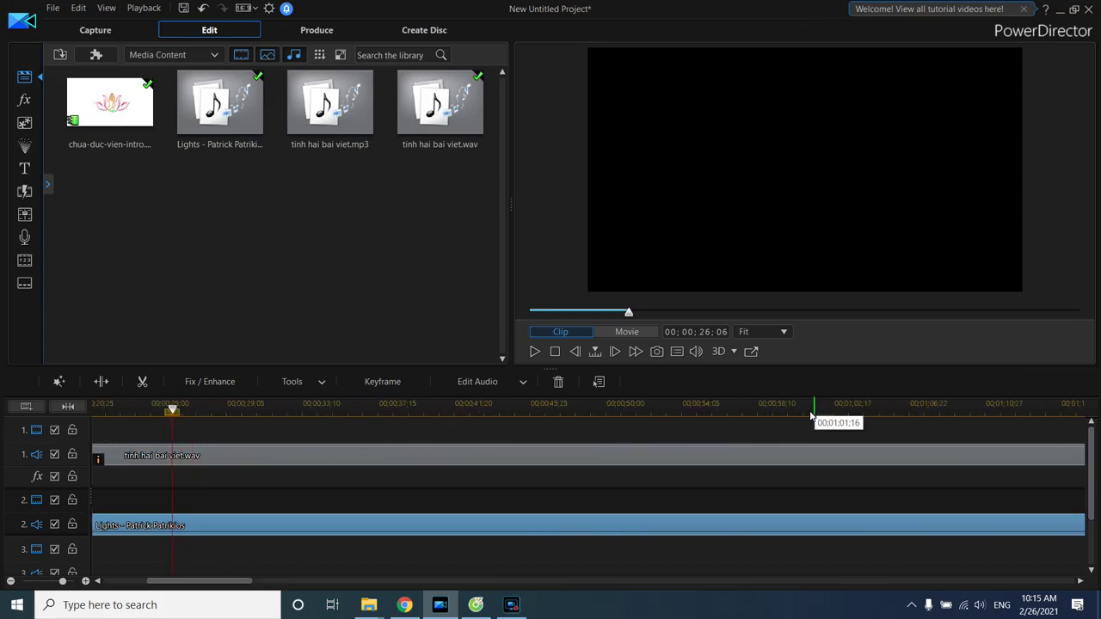
pyautogui.moveTo(210, 583); pyautogui.dragTo(164, 583)
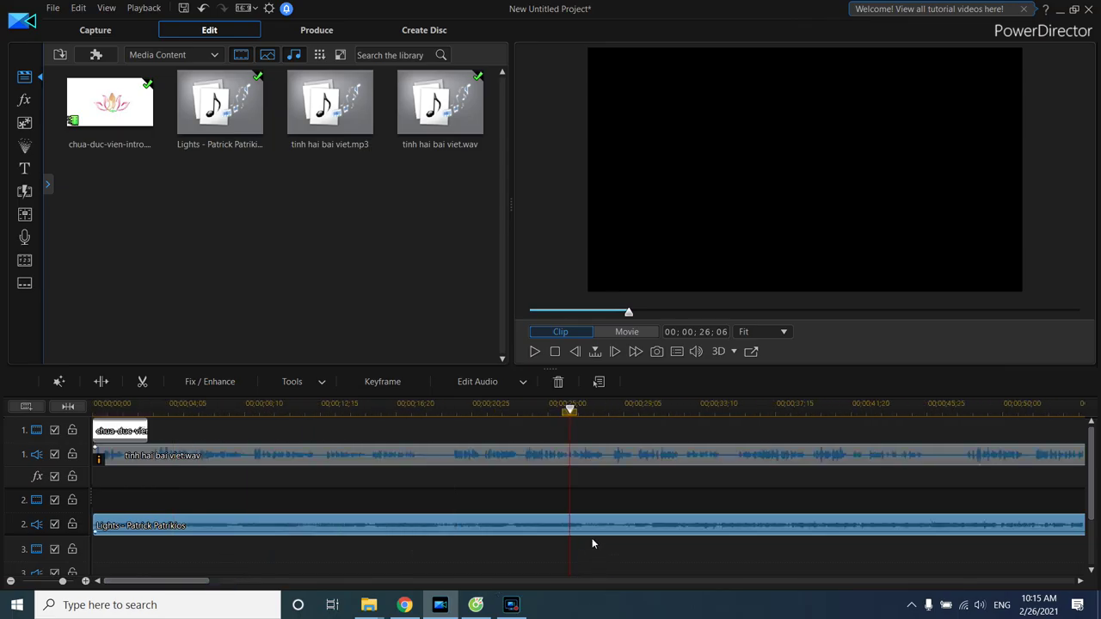
pyautogui.press('space')
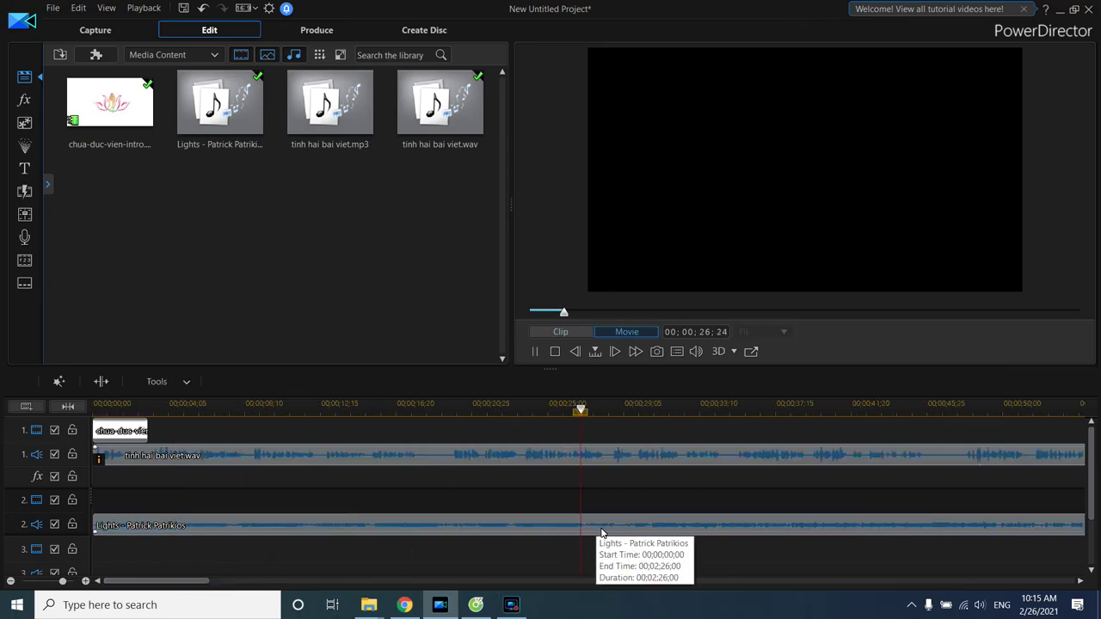
pyautogui.click(602, 529)
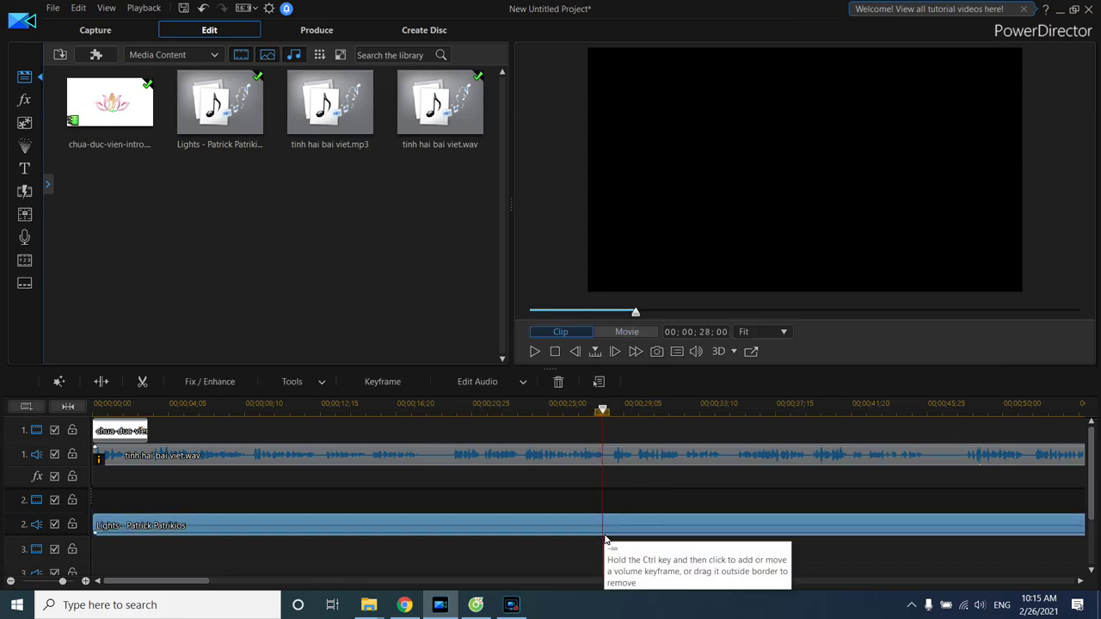
pyautogui.moveTo(606, 537); pyautogui.dragTo(607, 534)
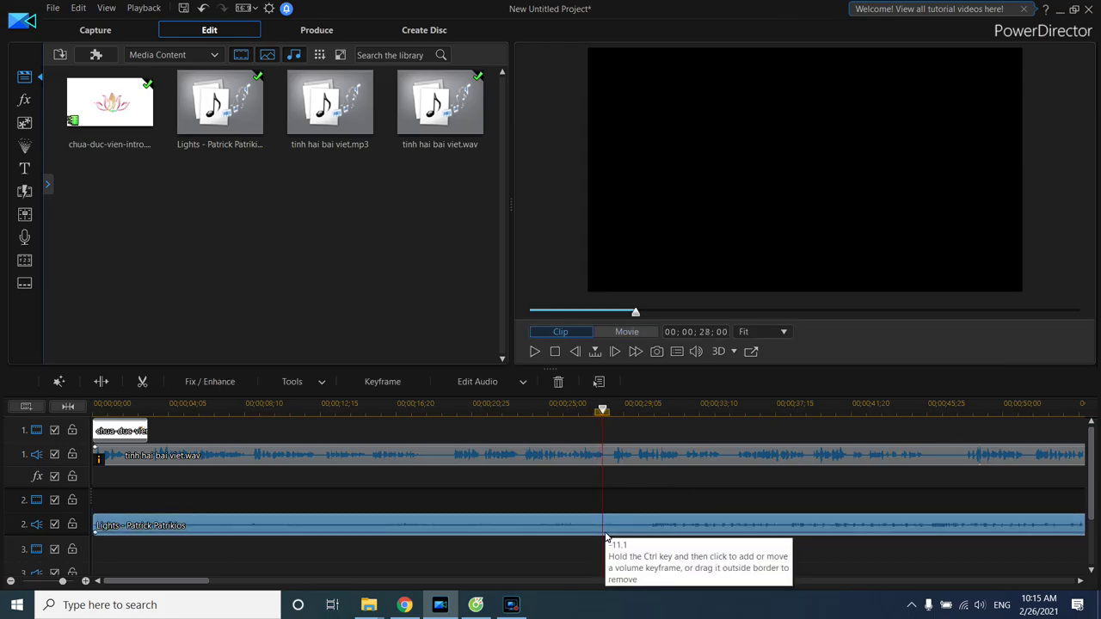
pyautogui.press('space')
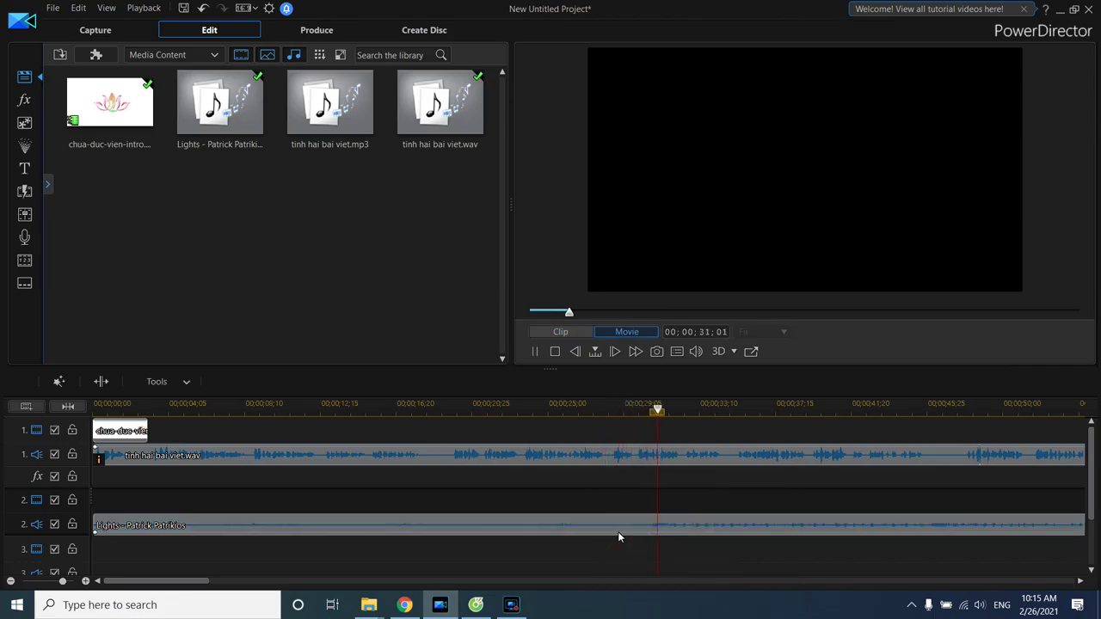
# Keep the movie playing and compare the full lengths of the voice and Lights clips on the timeline.
pyautogui.moveTo(857, 405); pyautogui.dragTo(429, 410)
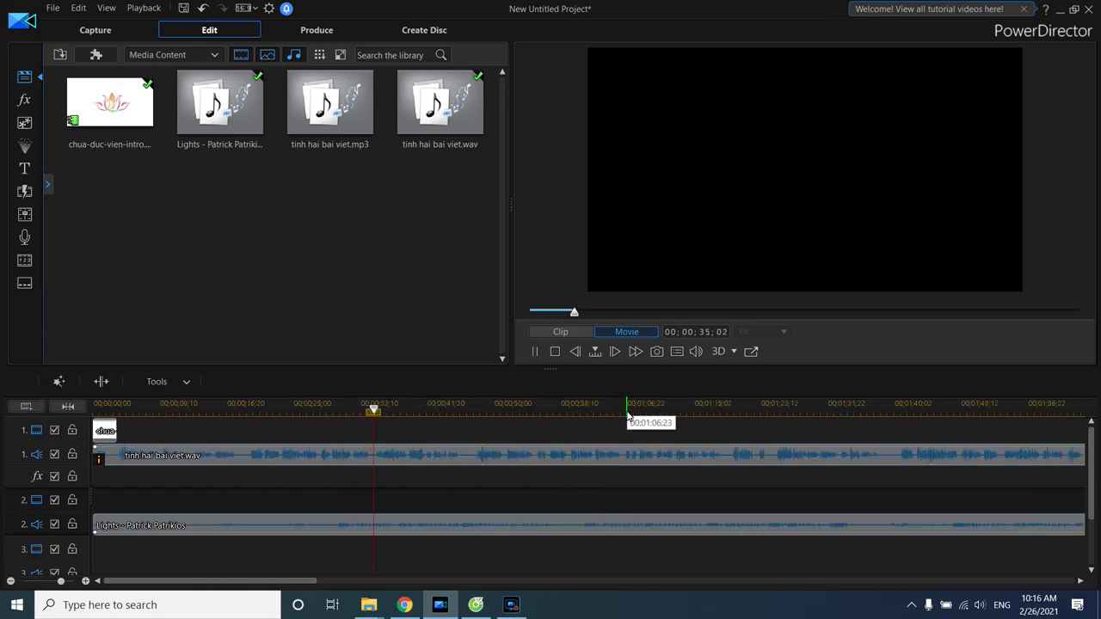
pyautogui.moveTo(651, 414); pyautogui.dragTo(412, 427)
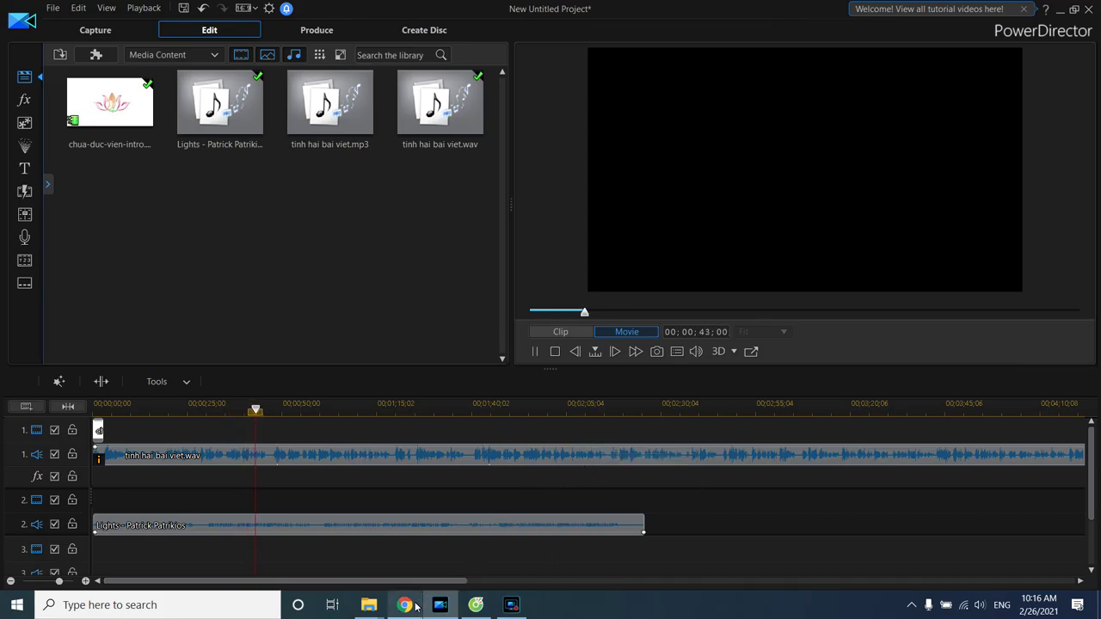
pyautogui.moveTo(415, 607)
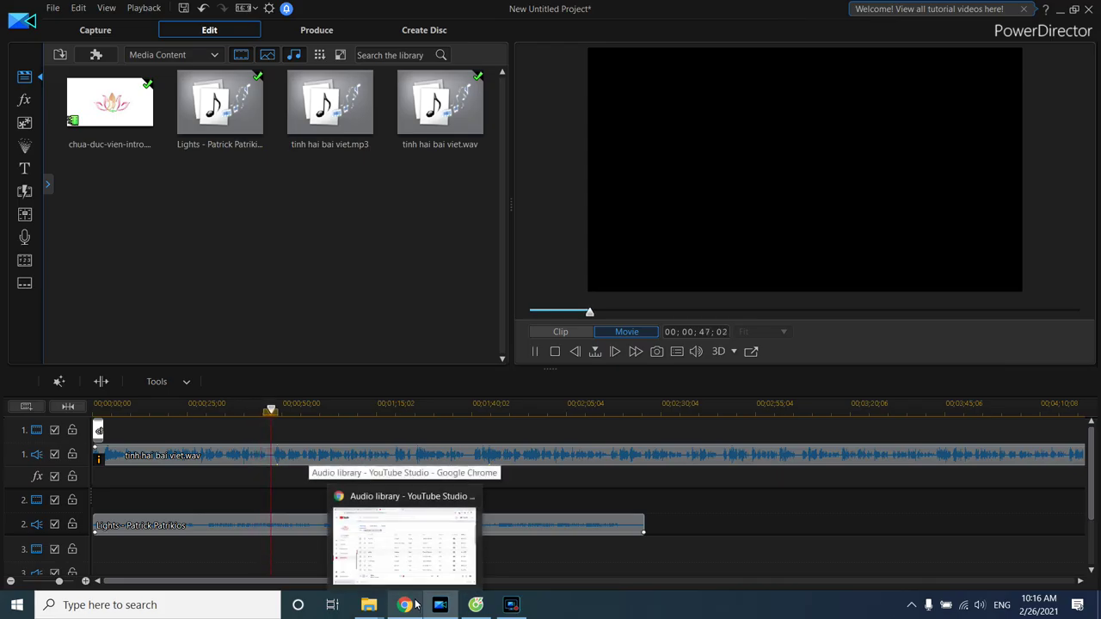
pyautogui.click(415, 605)
pyautogui.click(420, 600)
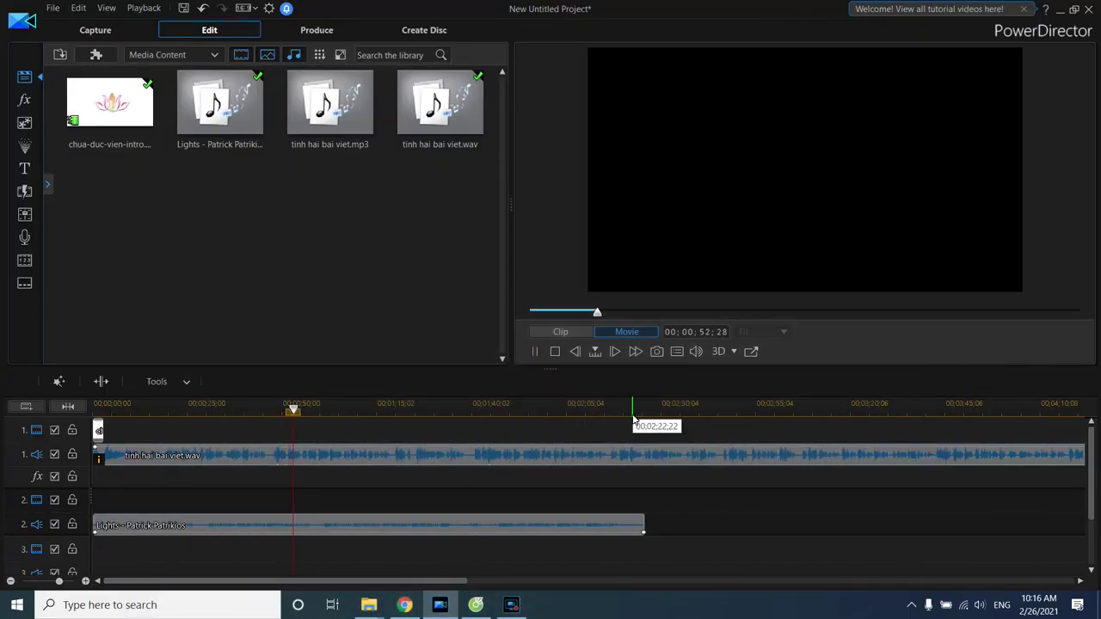
pyautogui.scroll(-2, 634, 422)
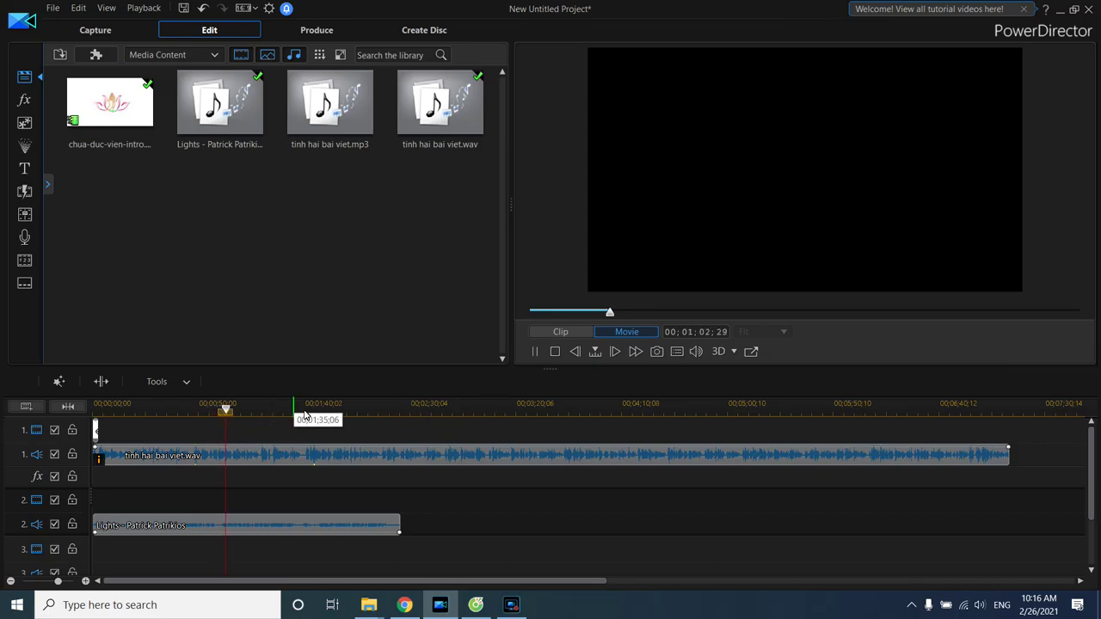
# Switch to Chrome to look through more free tracks in the YouTube Audio library, and return to PowerDirector to pause the movie.
pyautogui.click(404, 605)
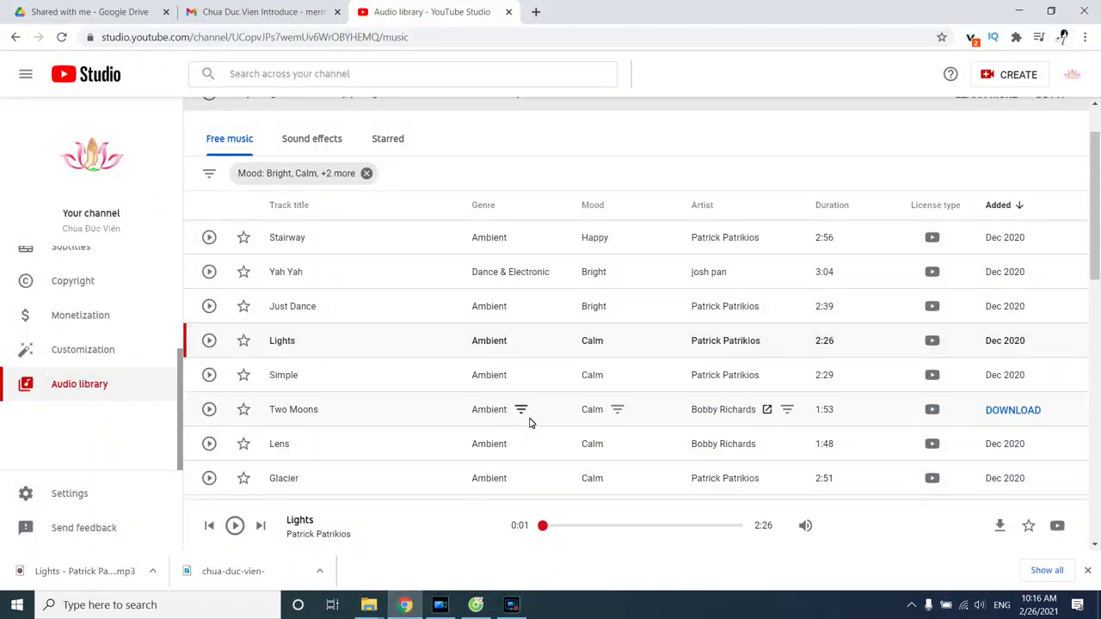
pyautogui.scroll(-1, 531, 423)
pyautogui.scroll(-1, 532, 431)
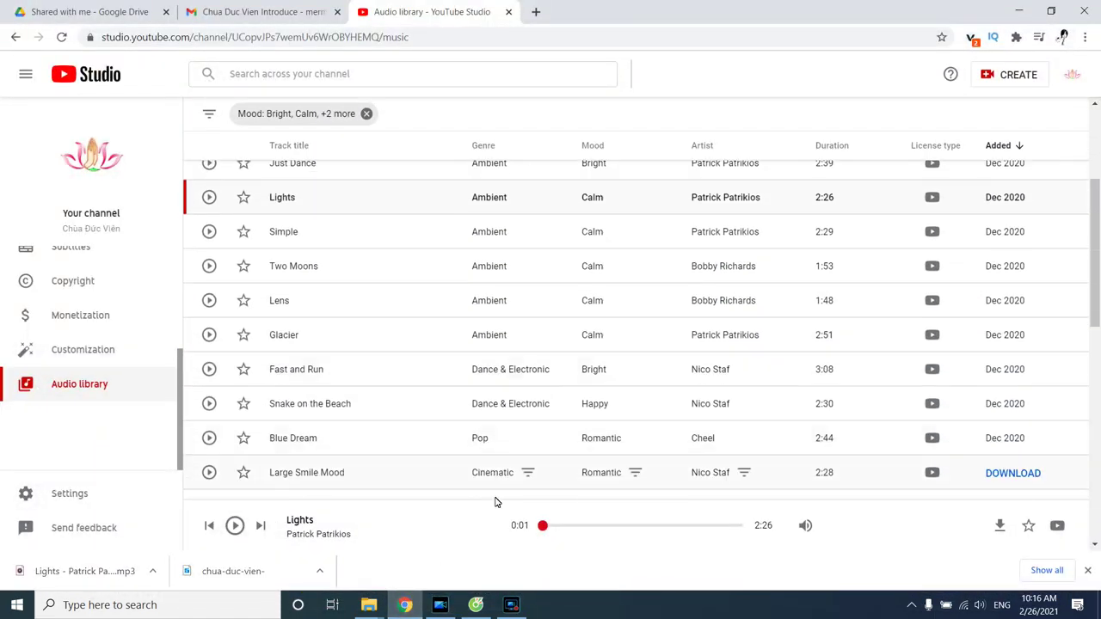
pyautogui.click(440, 606)
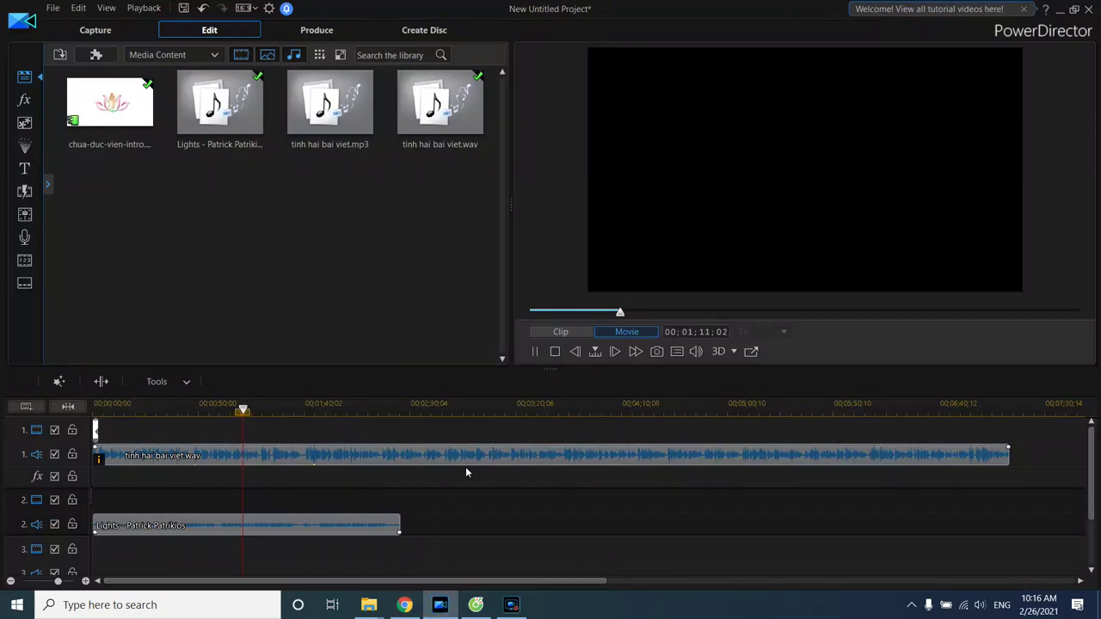
pyautogui.click(534, 353)
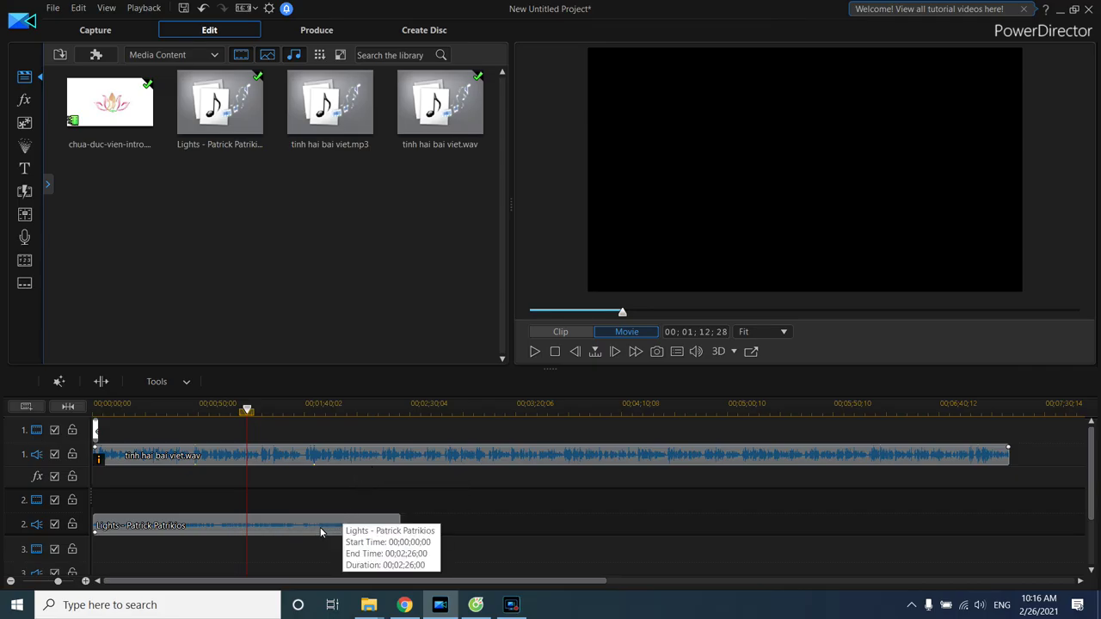
# Fine-tune the volume of the tinh hai bai viet.wav clip on audio track 1 to about +11.8 and select the Lights clip.
pyautogui.click(300, 452)
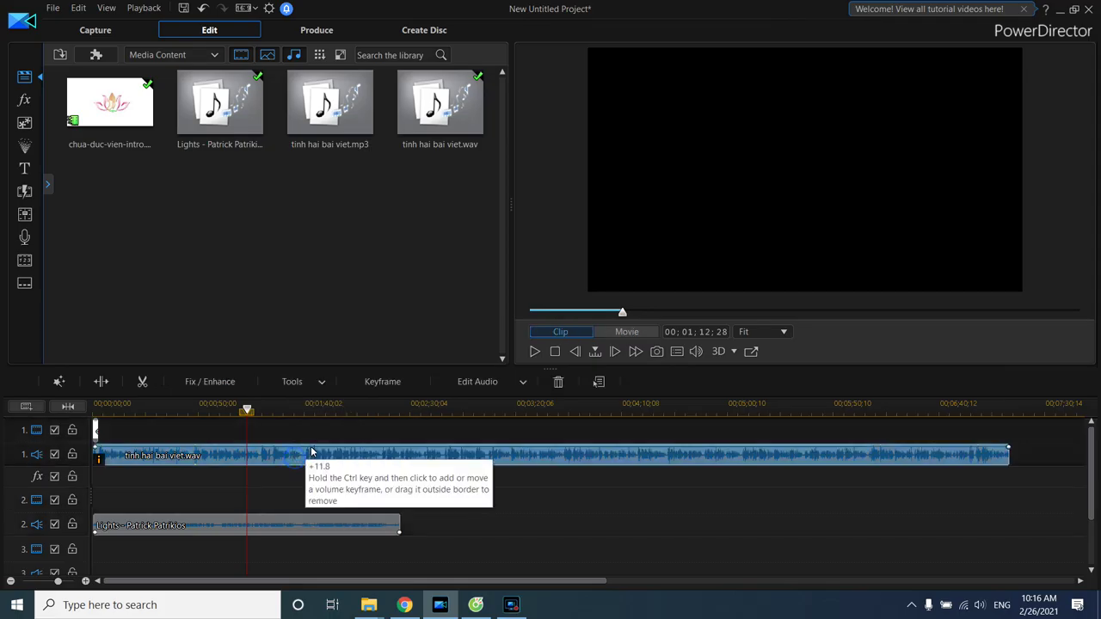
pyautogui.moveTo(312, 452)
pyautogui.mouseDown()
pyautogui.moveTo(312, 467)
pyautogui.moveTo(316, 448)
pyautogui.mouseUp()
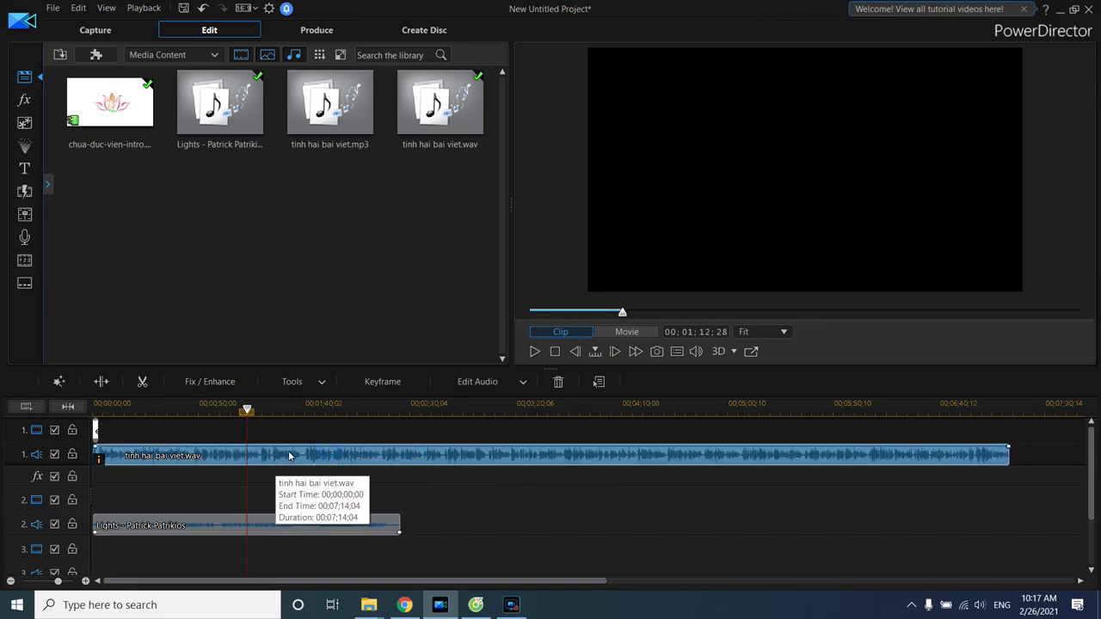
pyautogui.click(308, 534)
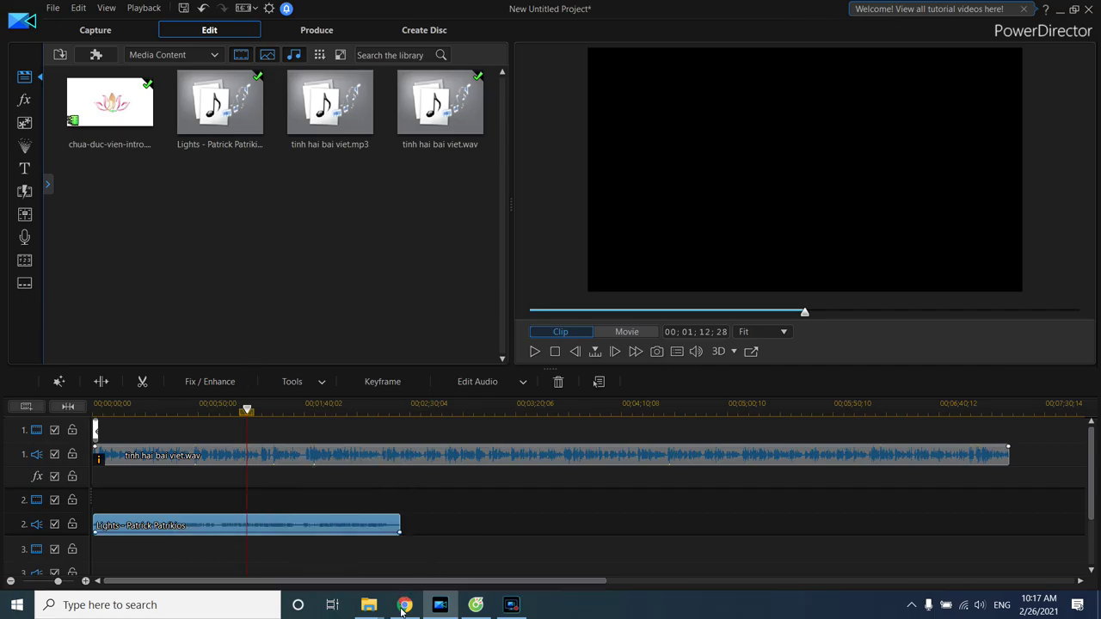
pyautogui.moveTo(499, 607)
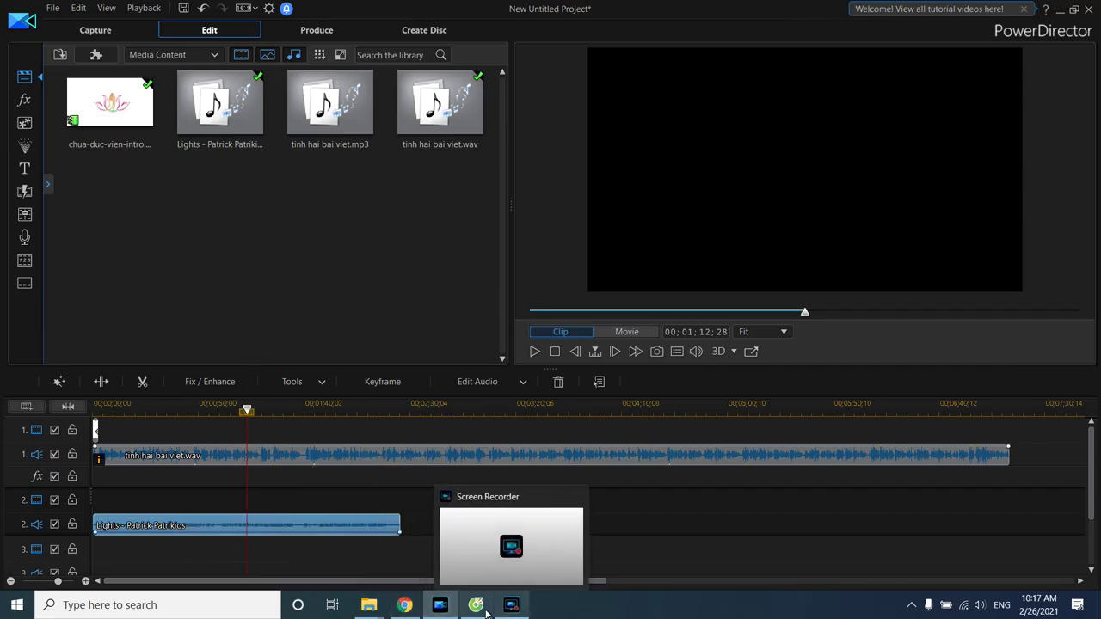